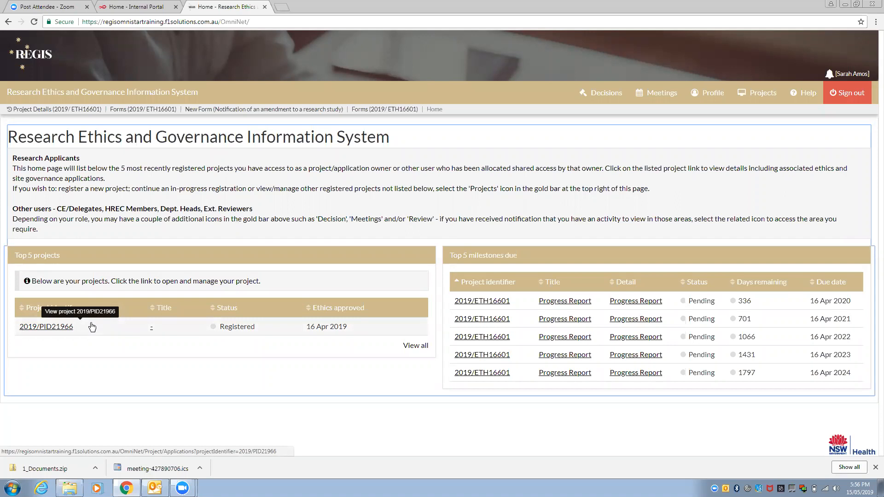
click(52, 330)
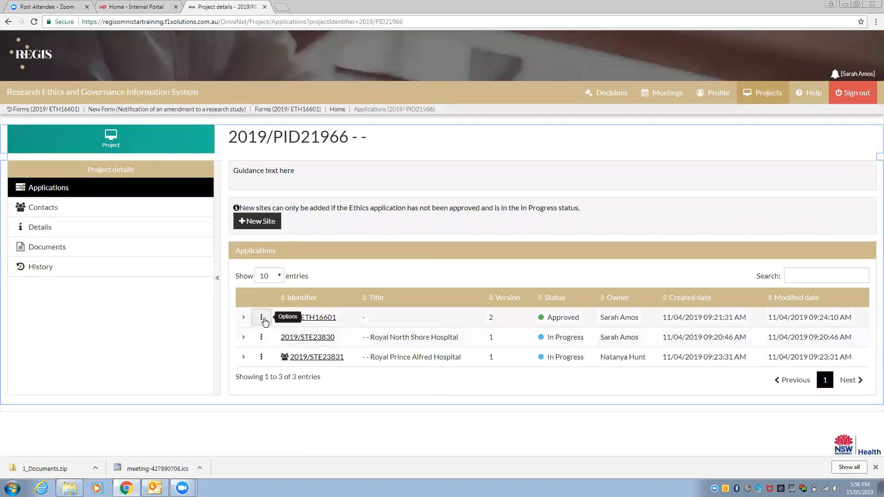
click(262, 319)
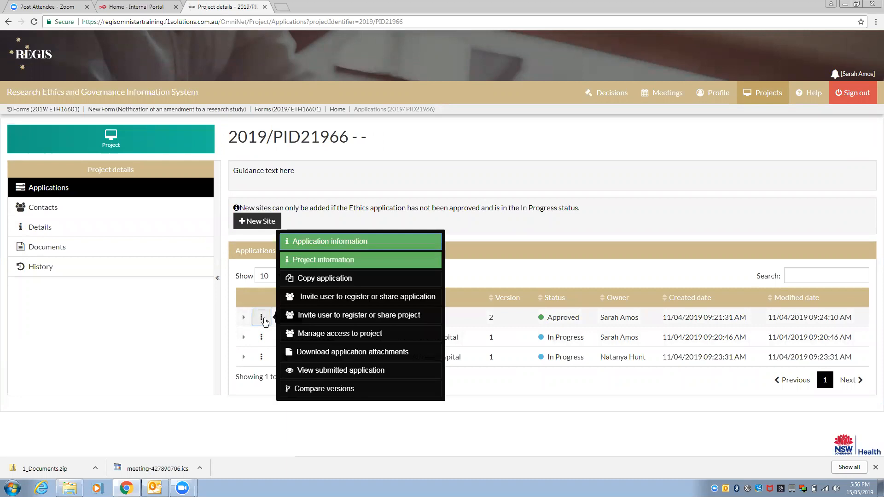
click(316, 260)
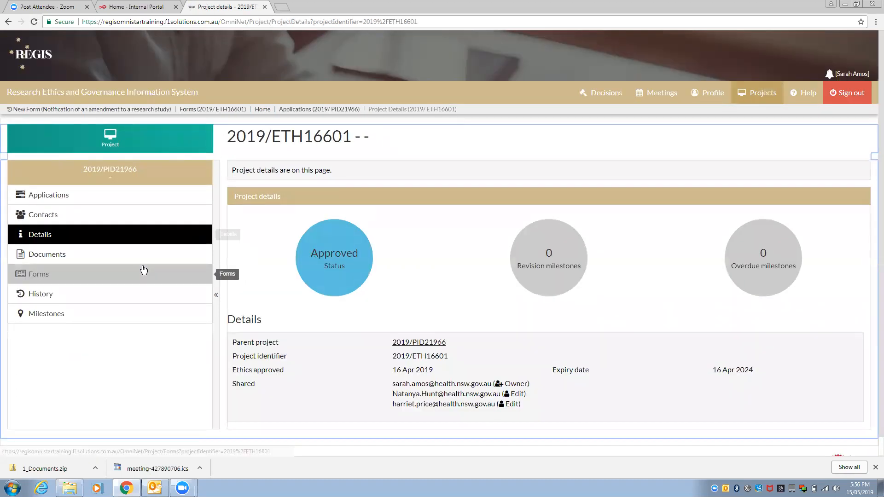
click(56, 281)
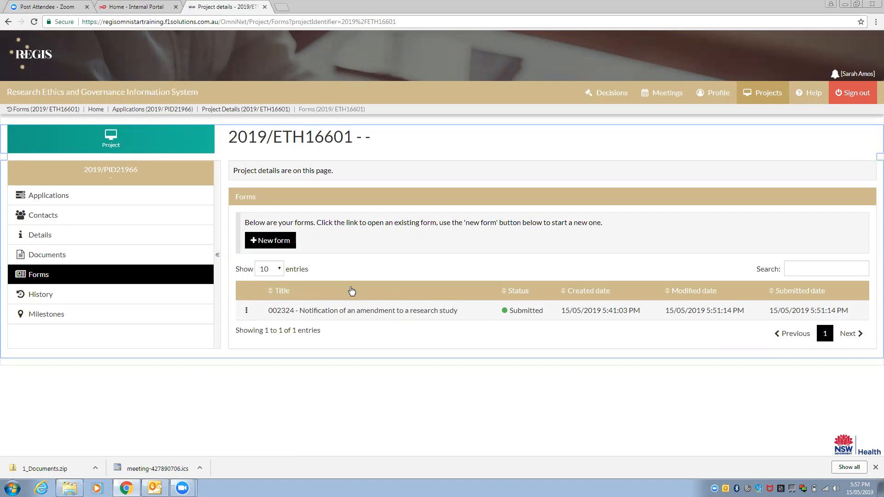
Dismiss the Download Attachments option on form 002324 and start a new form
click(246, 311)
click(247, 313)
click(246, 313)
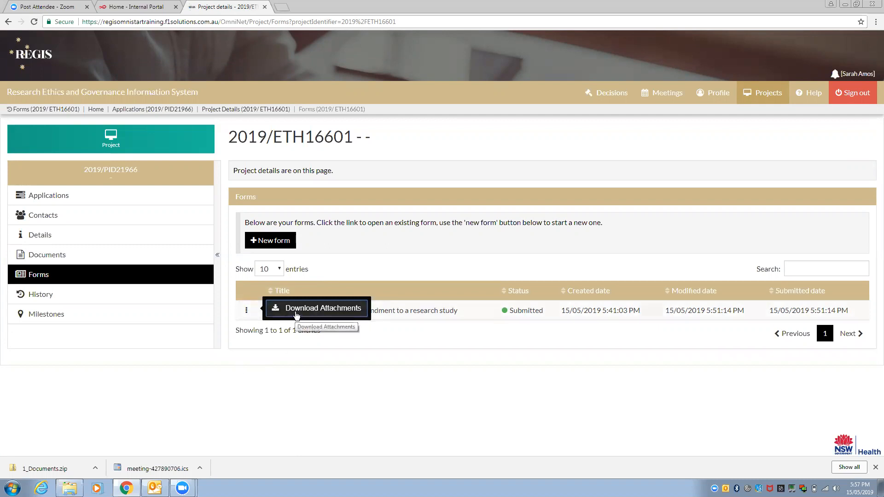
click(238, 361)
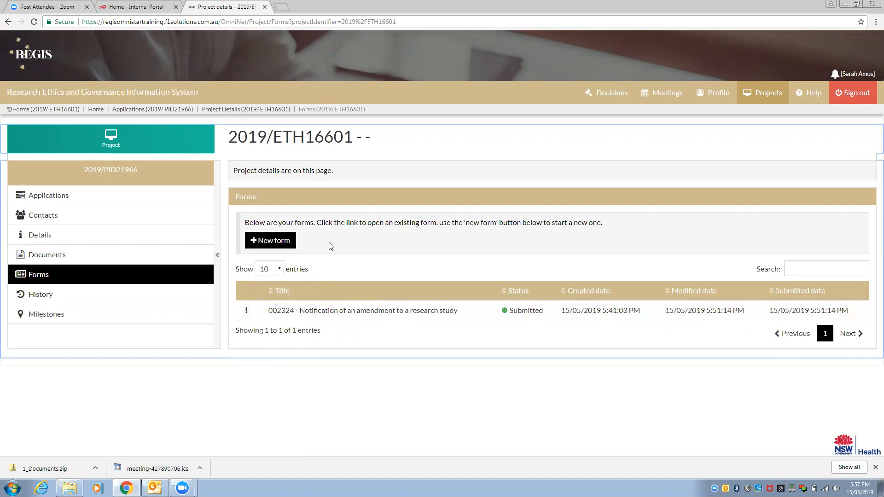
click(287, 239)
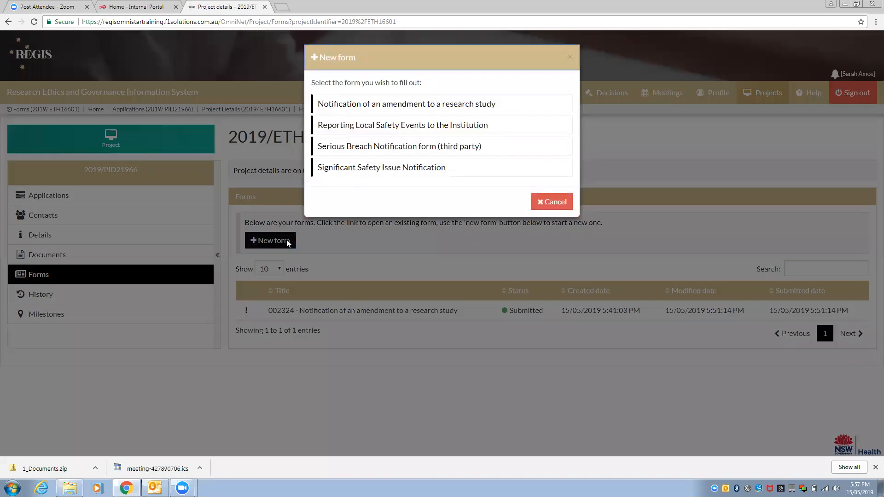
Choose 'Notification of an amendment to a research study' as the new form type
click(415, 102)
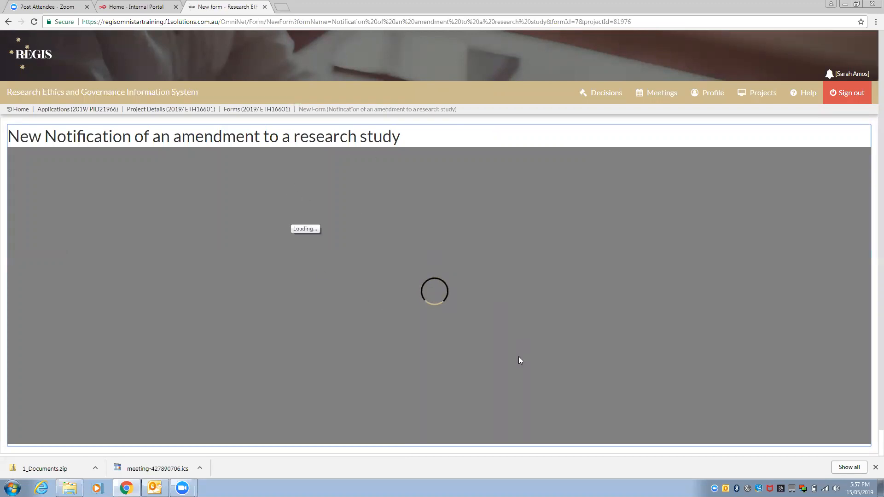
click(875, 467)
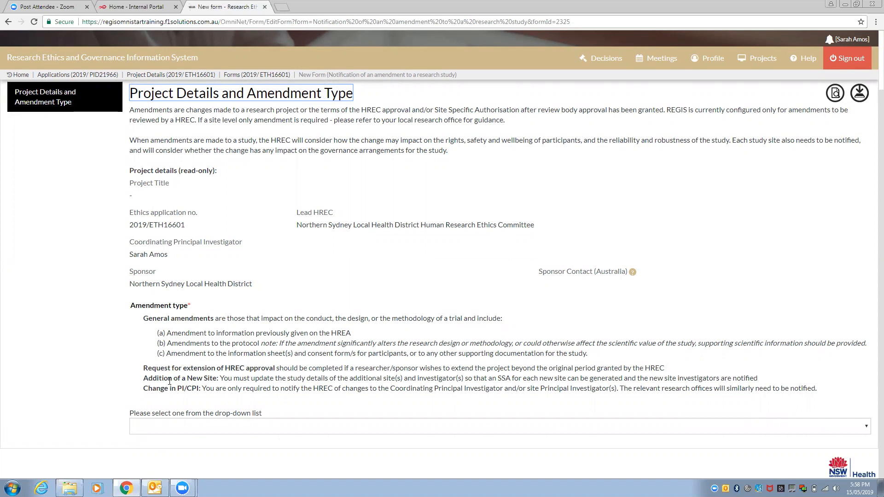
click(214, 428)
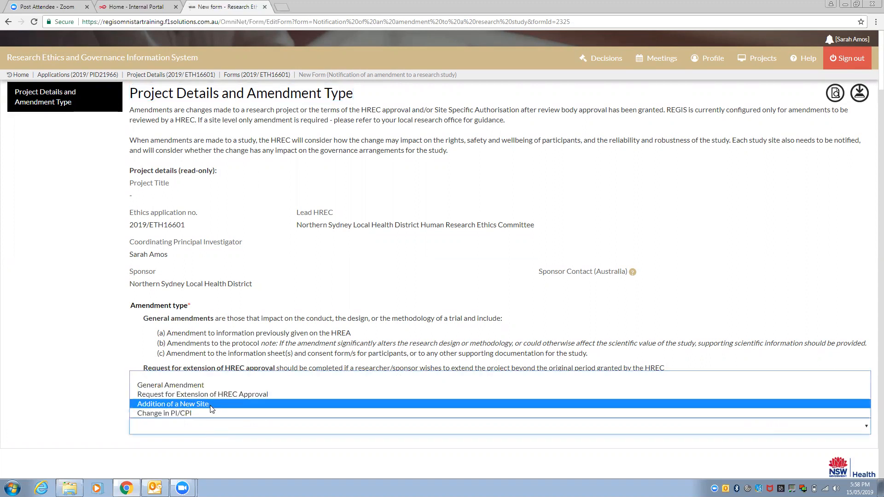
Set the amendment type to Addition of a New Site and continue to the new research sites
click(230, 404)
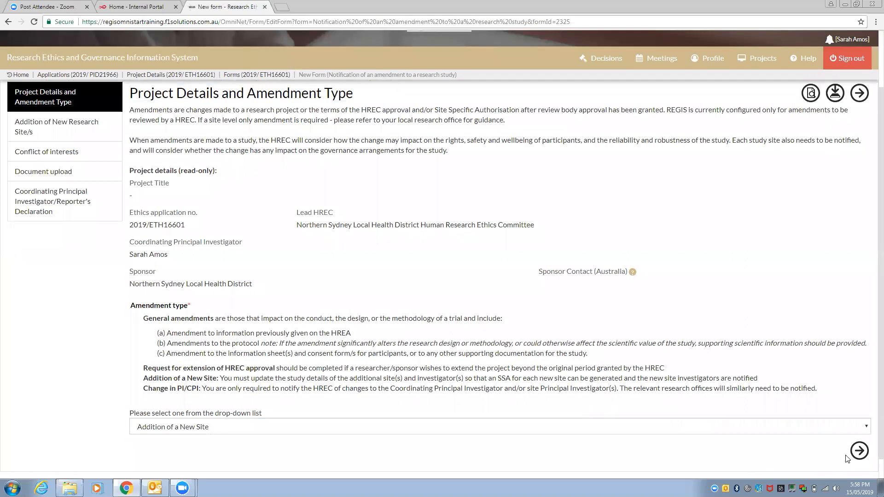
click(859, 452)
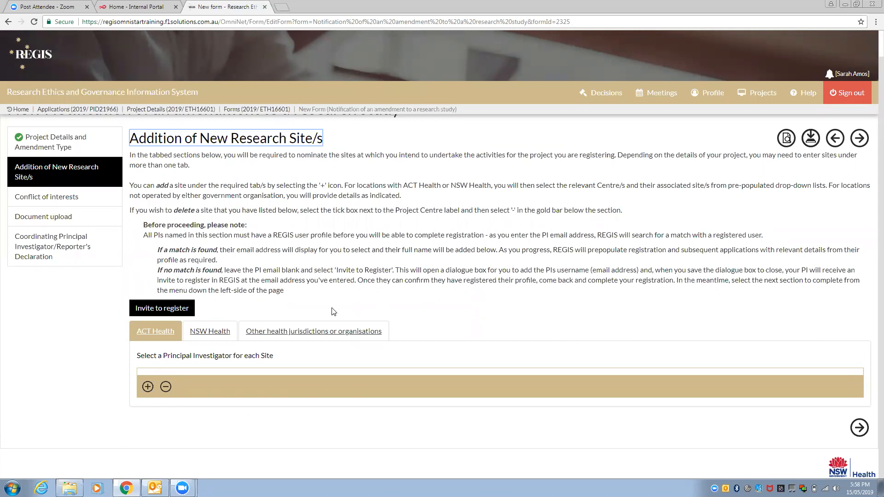
click(322, 328)
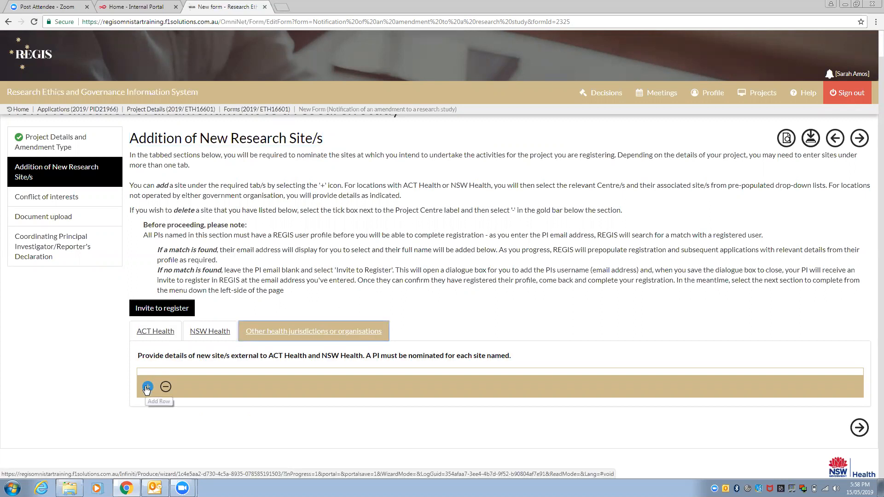
Browse the site tabs and add a blank entry under Other health jurisdictions or organisations
click(211, 332)
click(165, 329)
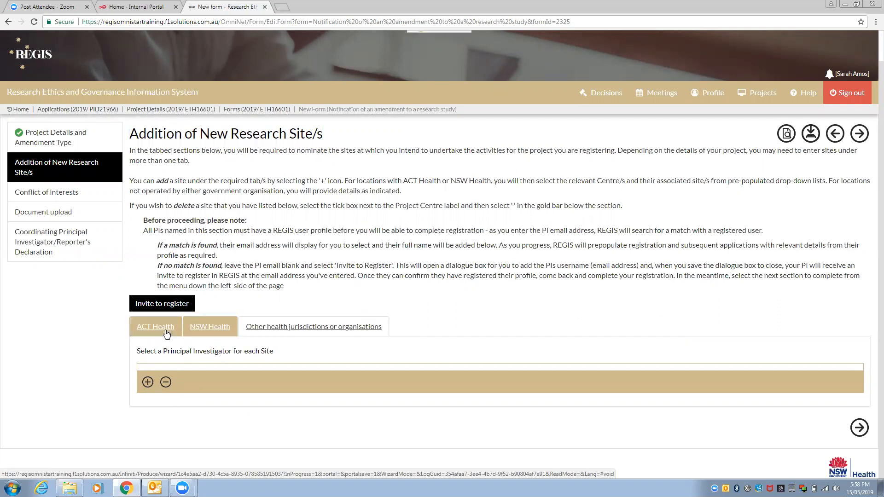
click(316, 332)
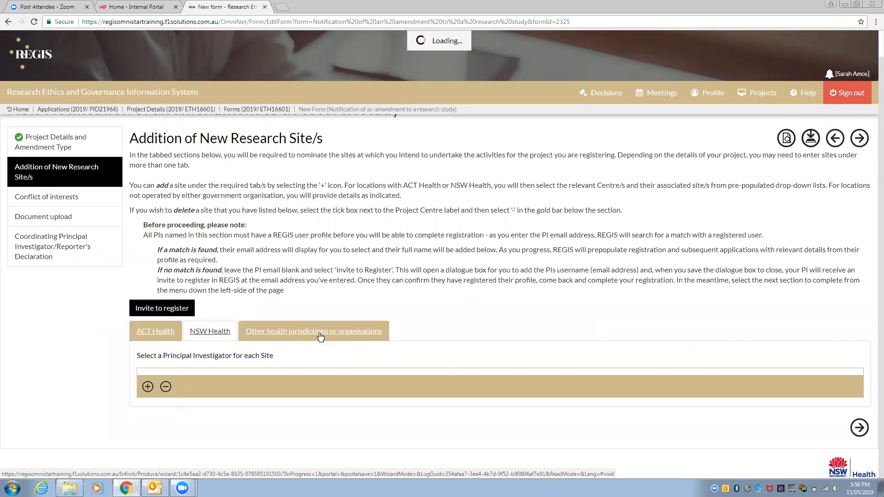
click(148, 387)
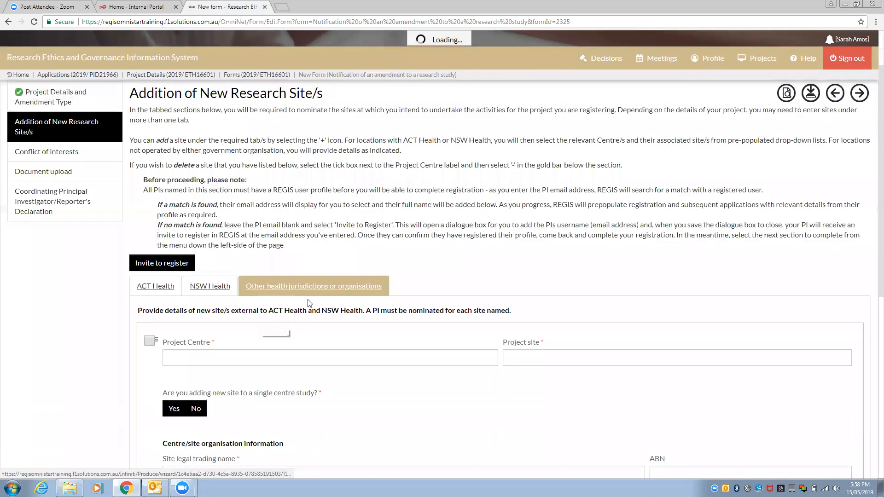
click(237, 170)
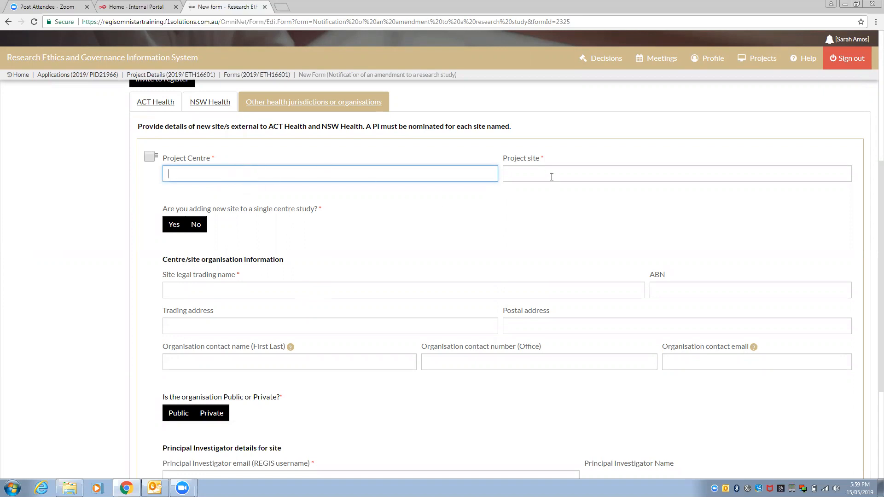
Select the blank external site entry and remove it
scroll(283, 228, down, 1)
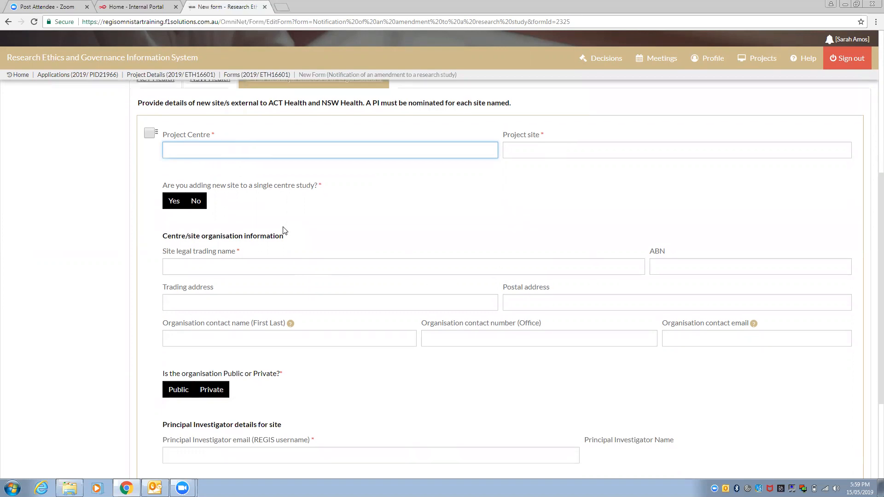
scroll(284, 228, down, 2)
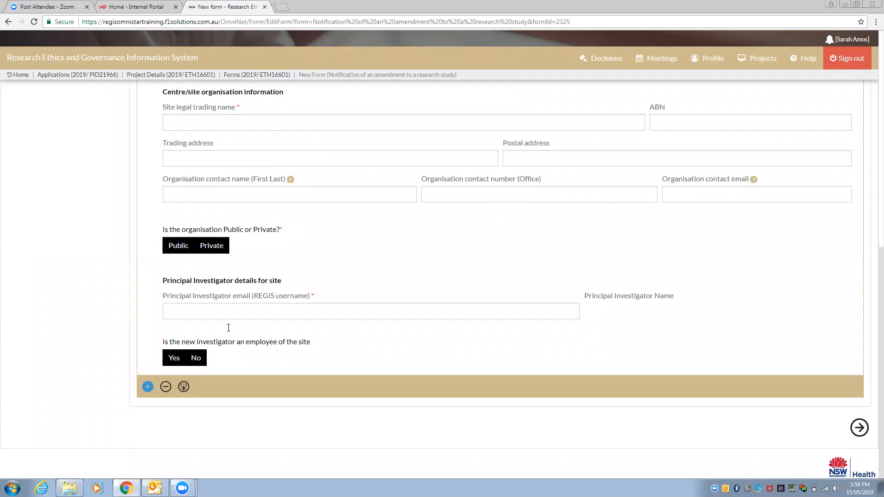
scroll(402, 181, up, 1)
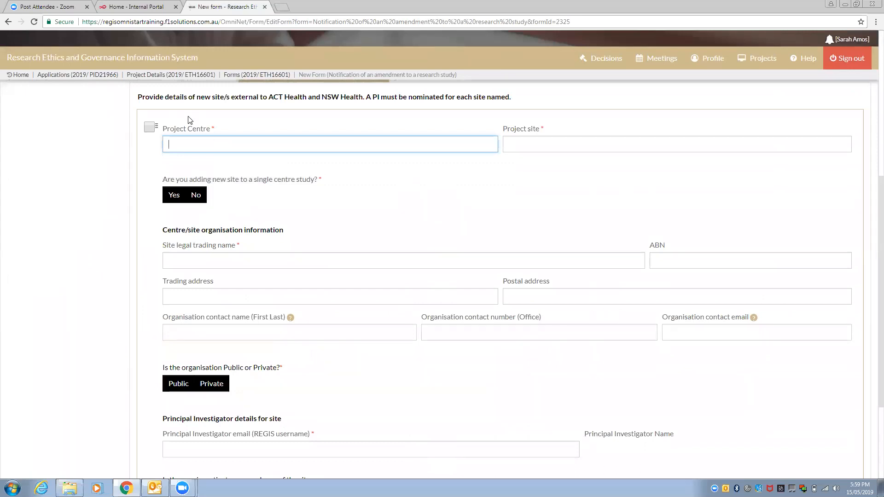
click(149, 128)
scroll(171, 254, down, 3)
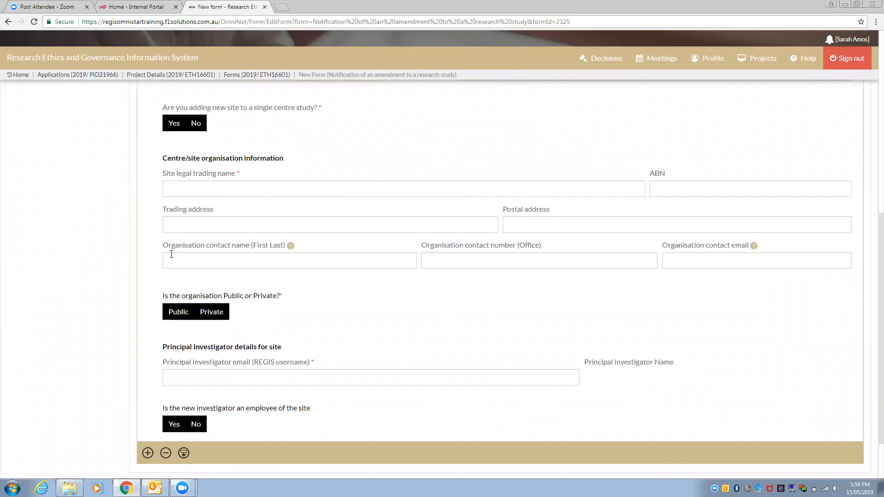
click(166, 387)
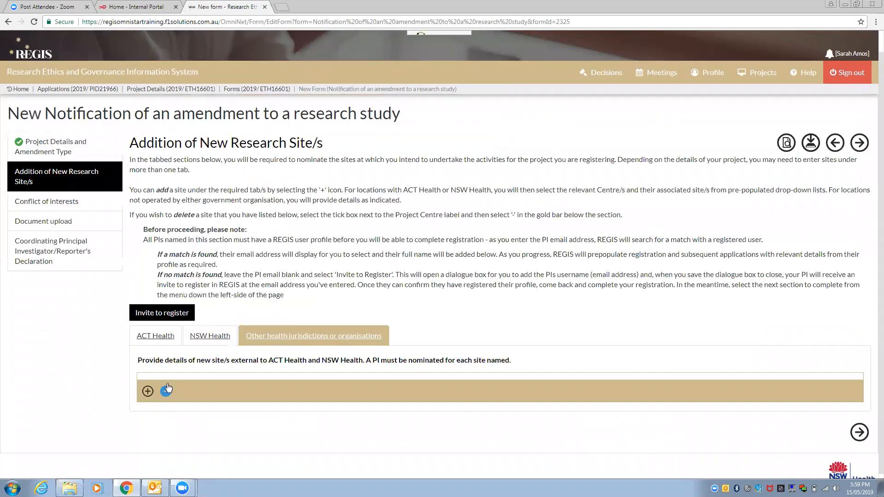
Add an NSW Health site with Western Sydney Local Health District as Project Centre
click(191, 340)
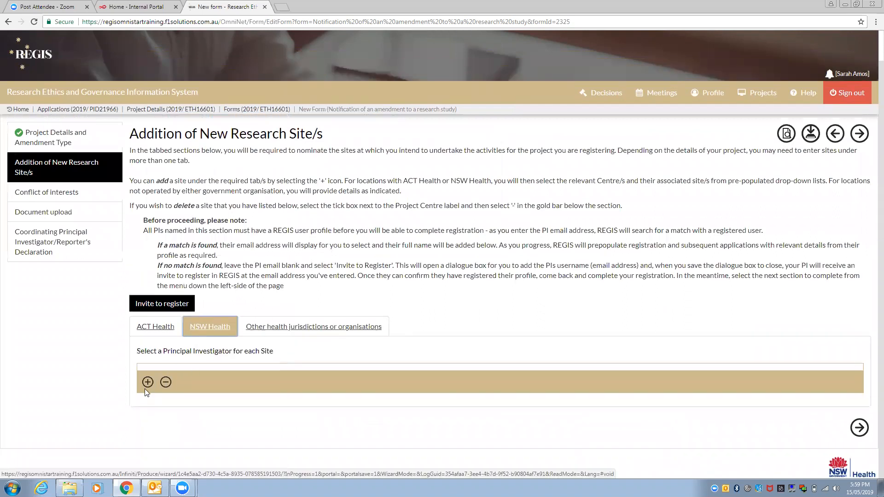
click(145, 385)
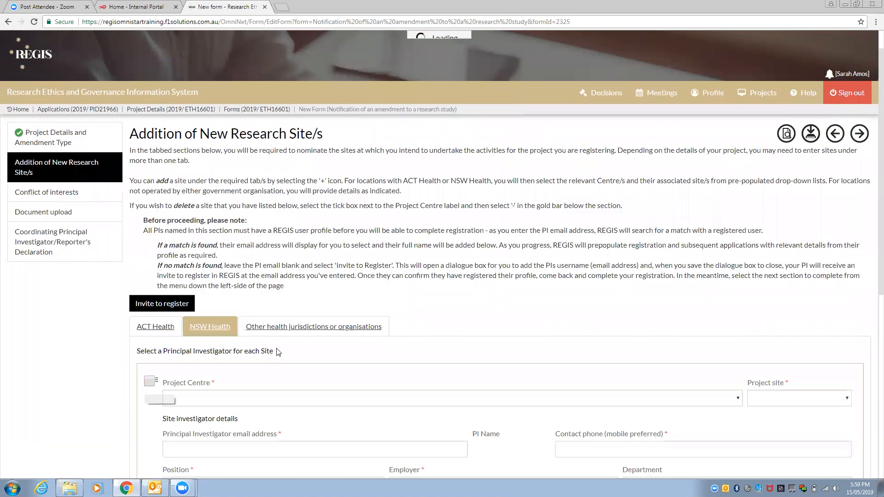
scroll(276, 355, down, 3)
click(282, 244)
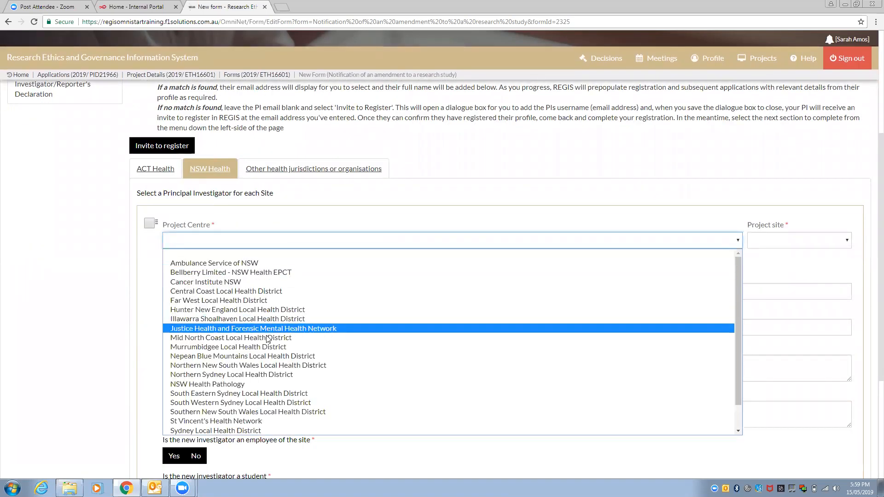
scroll(265, 348, down, 1)
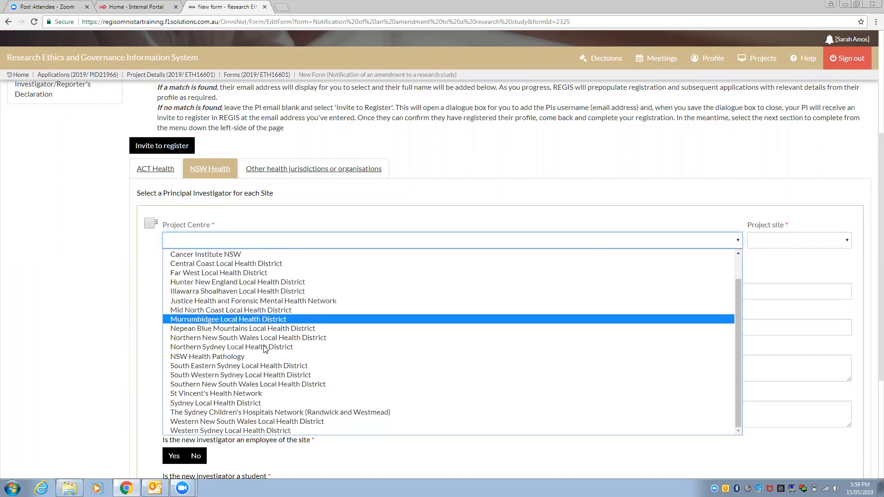
click(245, 431)
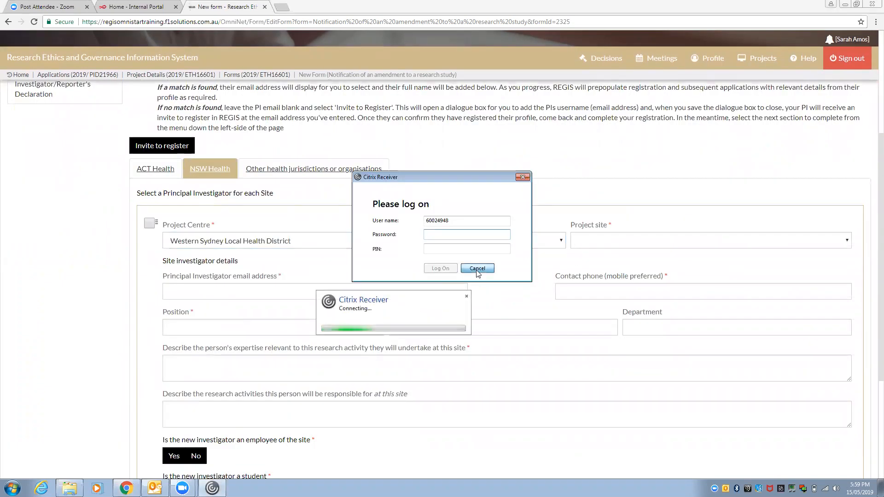
Cancel the Citrix log-on prompt and set the project site to Westmead Hospital
click(477, 269)
click(592, 241)
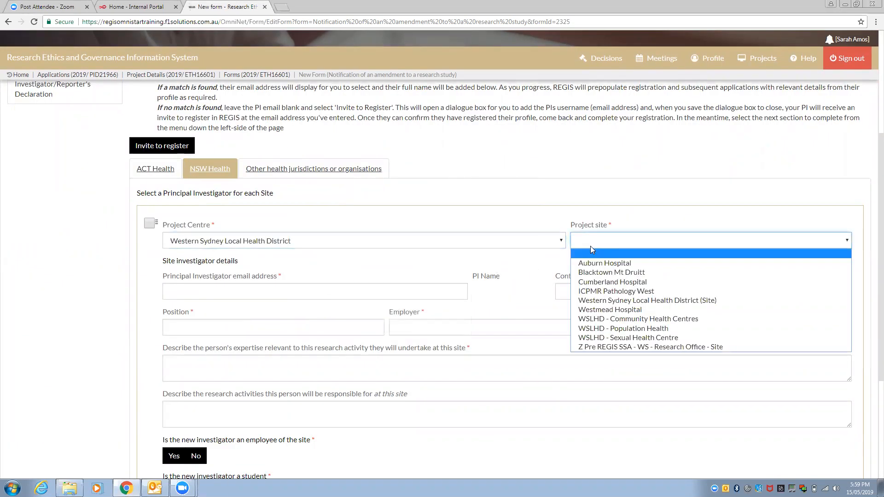
click(596, 310)
click(266, 293)
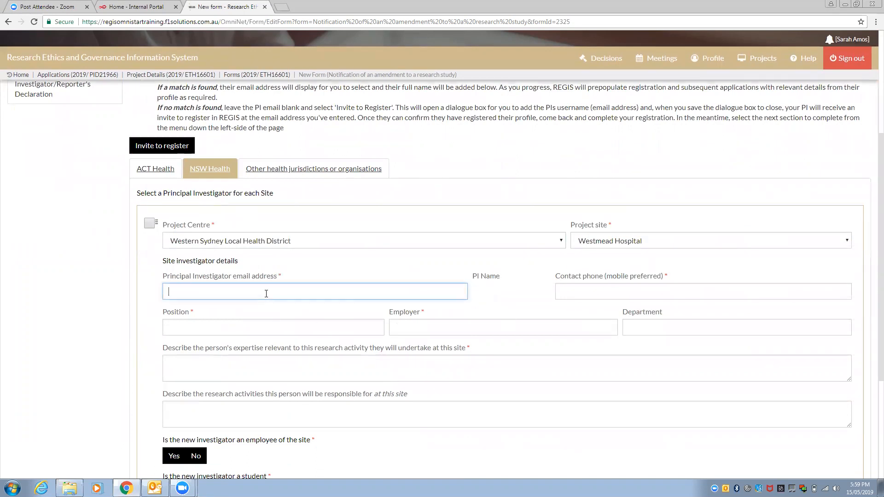
Pick the investigator's email from autocomplete and enter position Staff Specialist
text(harriet)
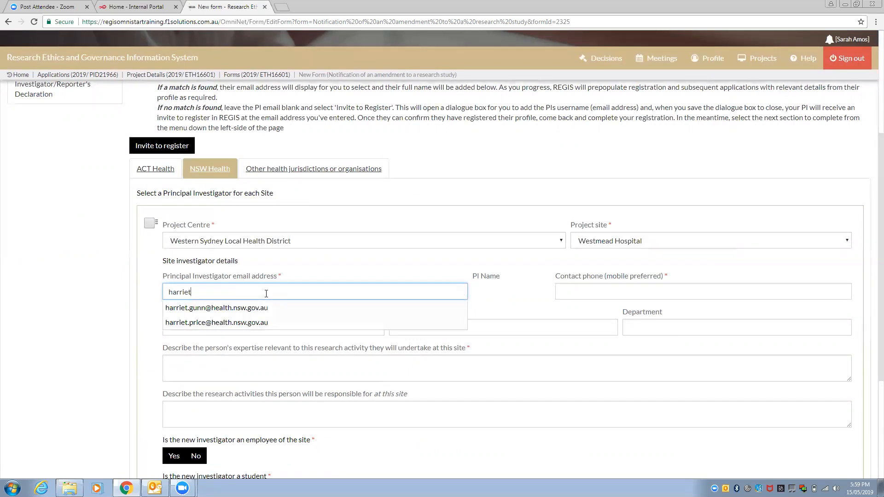
click(257, 324)
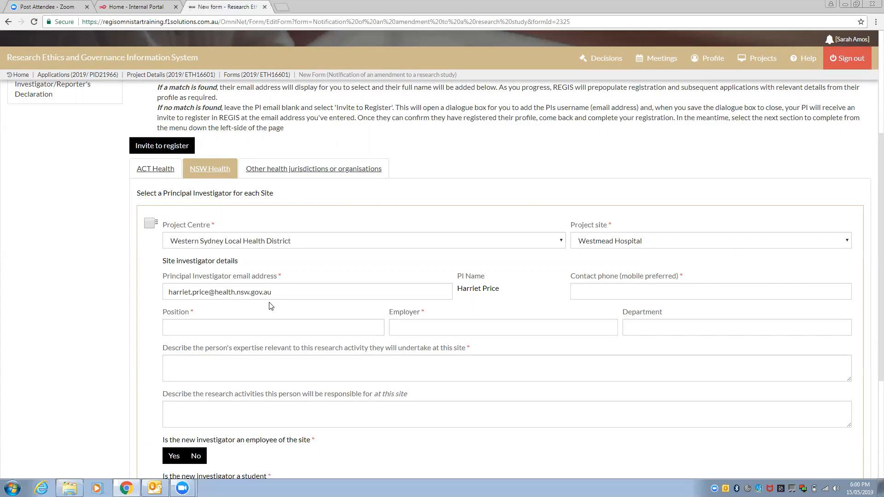
scroll(270, 307, down, 3)
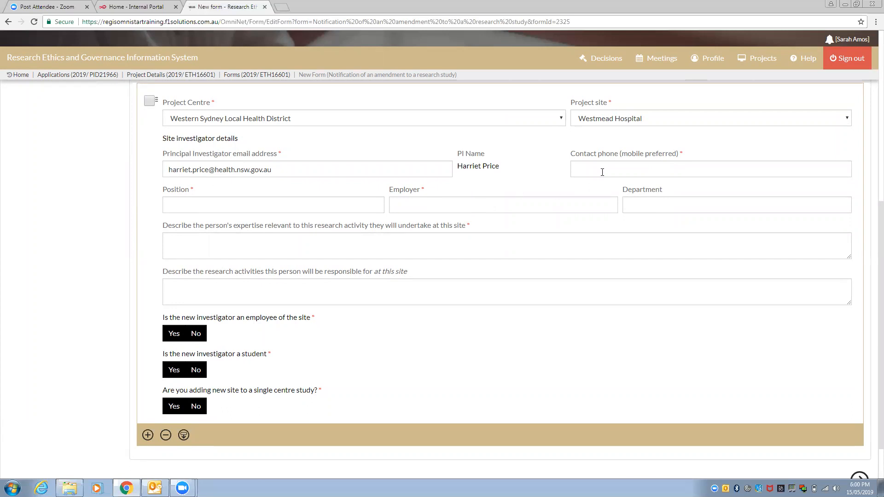
click(350, 198)
text(Staff pecialist)
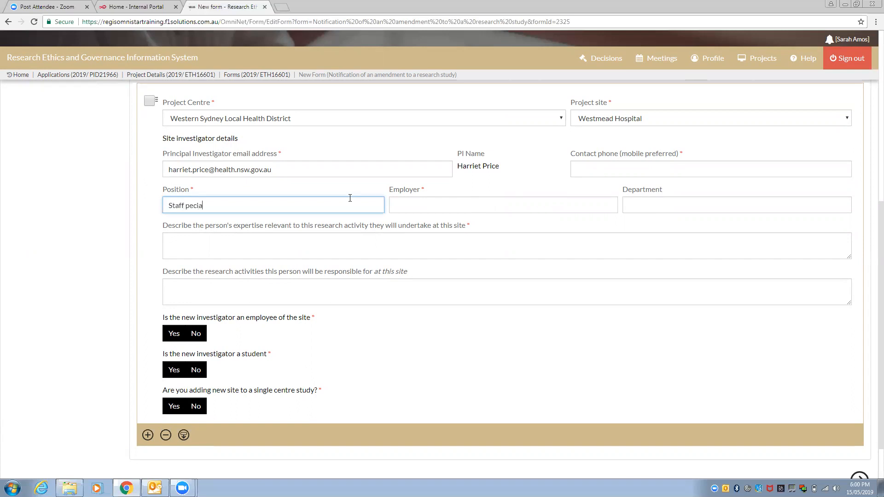
key(BackSpace)
key(BackSpace)
key(BackSpace)
key(BackSpace)
key(BackSpace)
key(BackSpace)
key(BackSpace)
key(BackSpace)
key(BackSpace)
text(Speclaist)
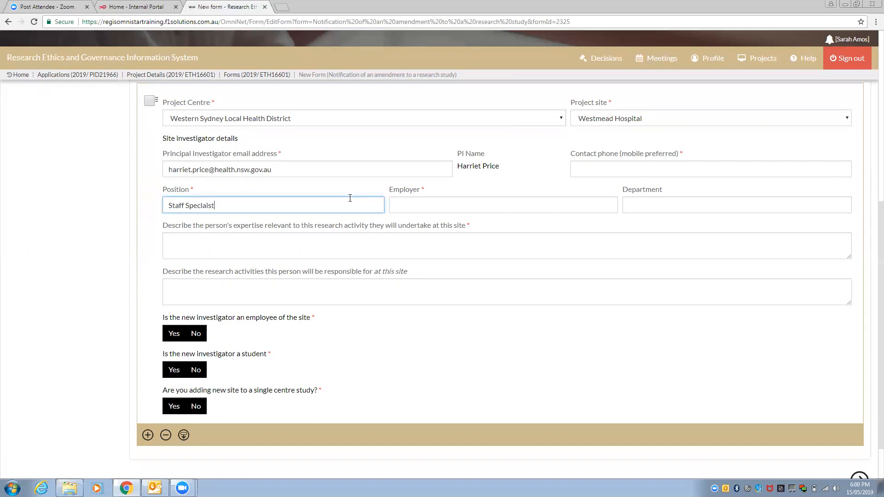
key(BackSpace)
key(BackSpace)
key(BackSpace)
key(BackSpace)
text(alist)
Enter employer Western Sydney LHD and department Radiation Oncology
click(417, 206)
text(We)
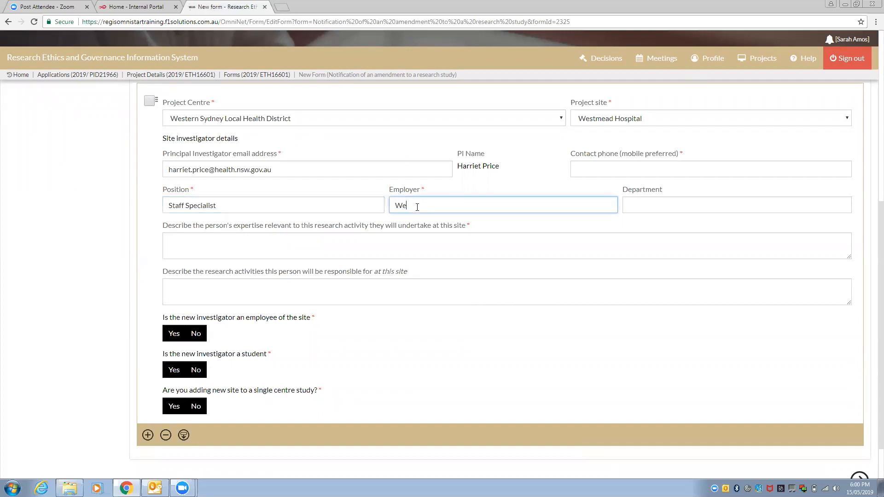
text(stern Syd)
key(BackSpace)
key(BackSpace)
text(Sydney LHD)
click(664, 201)
text(Radiatio)
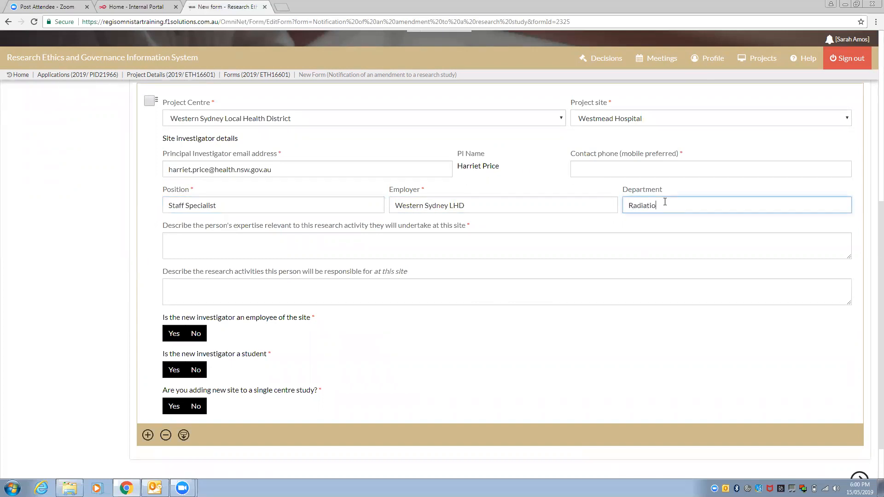
text(n Oncology)
Fill the description fields with '-', mark site employee Yes, student No, single-centre No
click(291, 245)
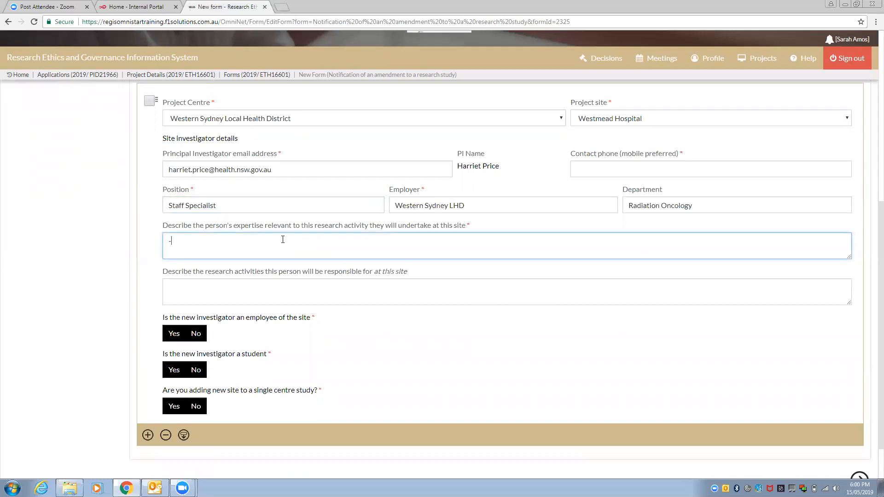
click(245, 280)
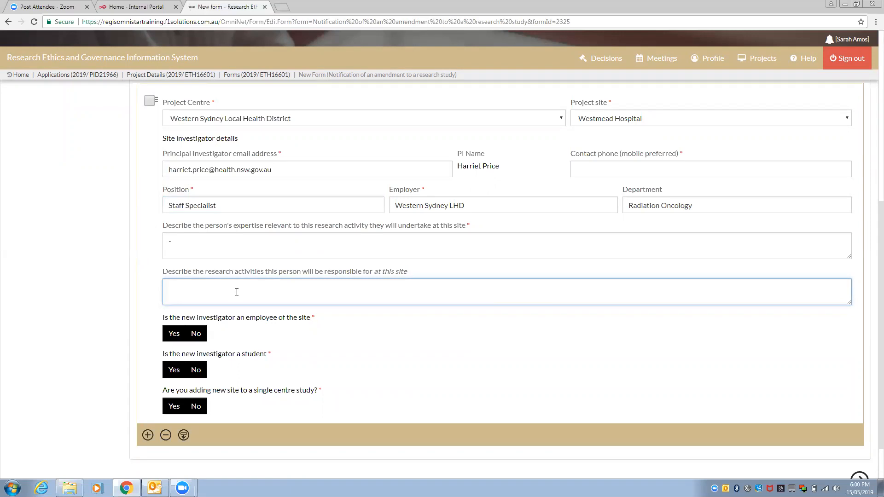
text(-)
scroll(197, 266, down, 1)
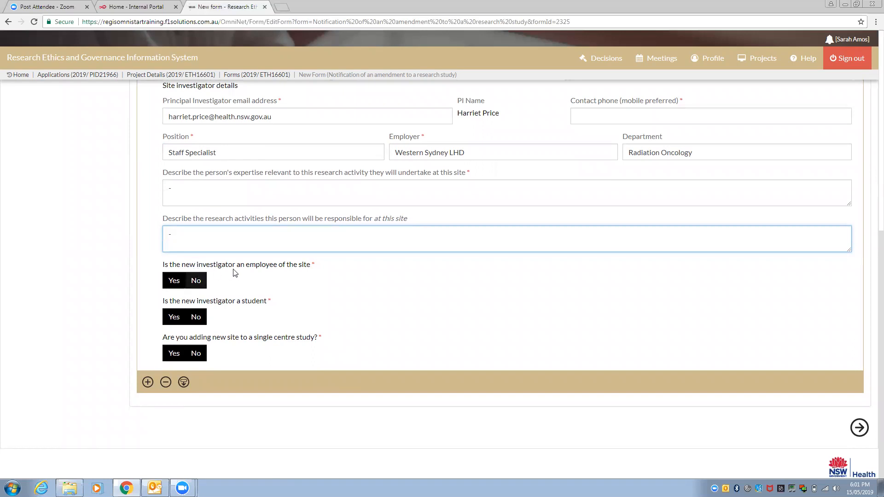
click(169, 282)
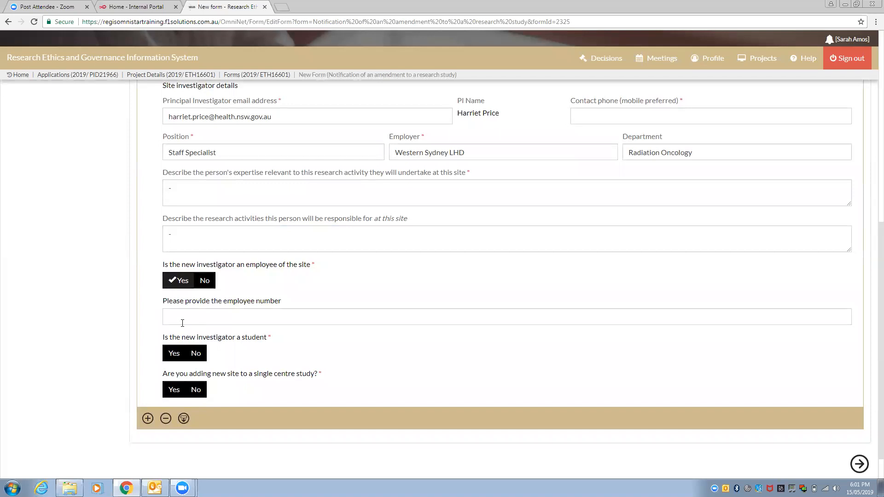
click(182, 322)
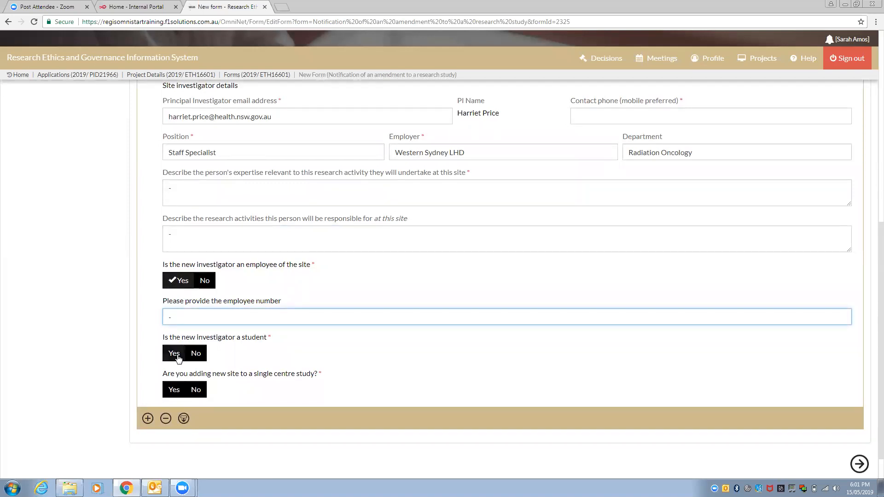
click(195, 356)
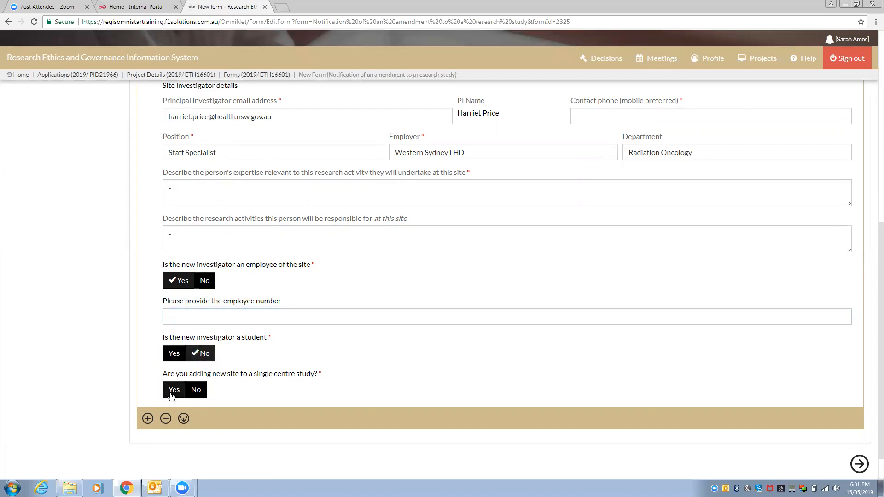
click(198, 392)
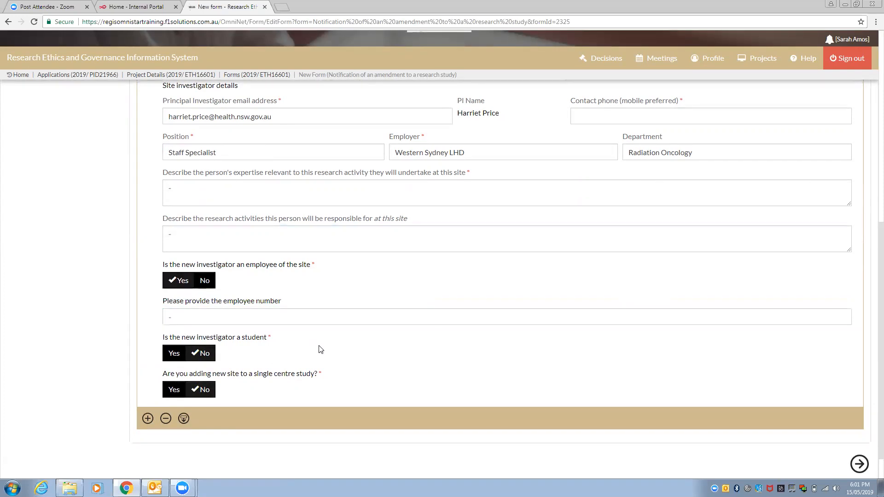
scroll(319, 347, down, 1)
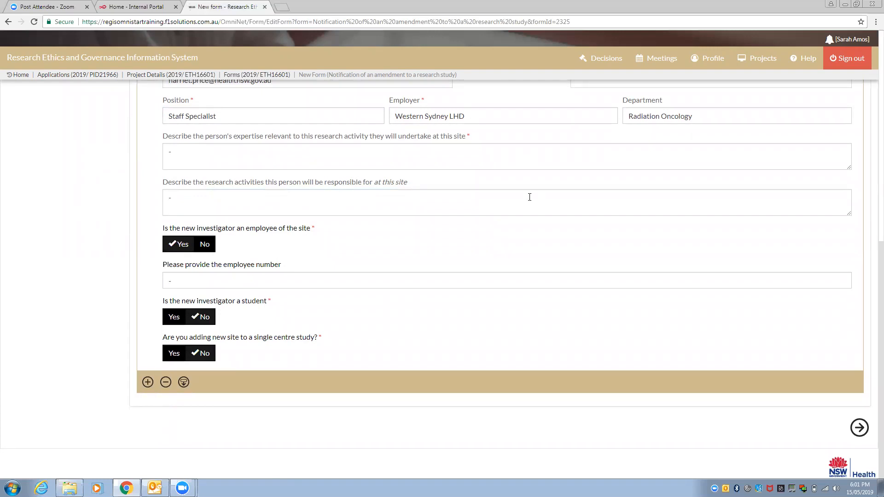
Fill in the required contact phone number flagged on trying to continue
click(868, 429)
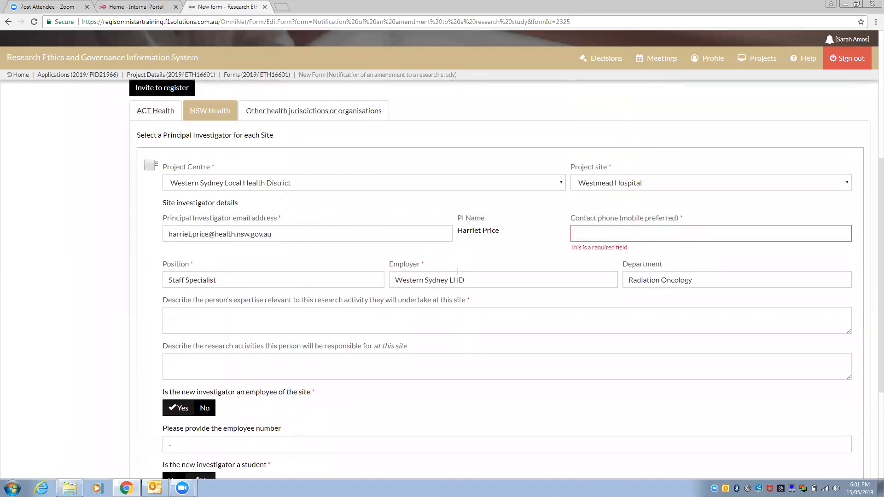
click(592, 228)
text(12349)
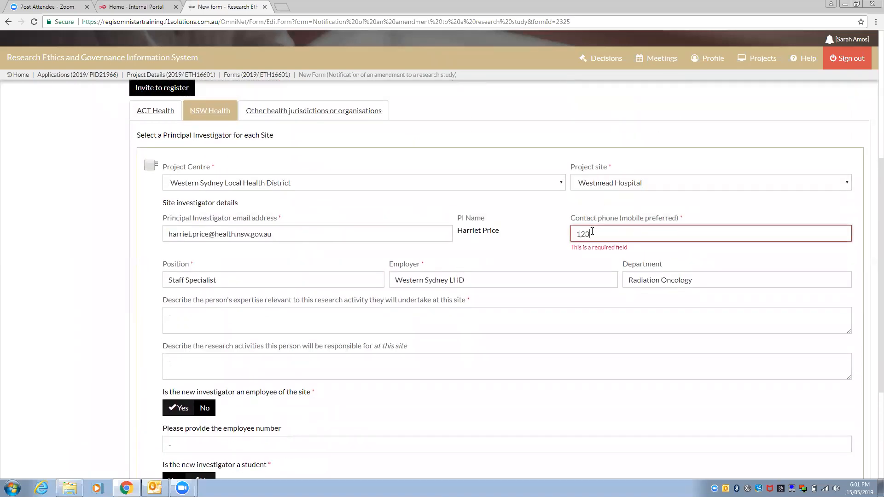
text(876)
scroll(589, 277, down, 4)
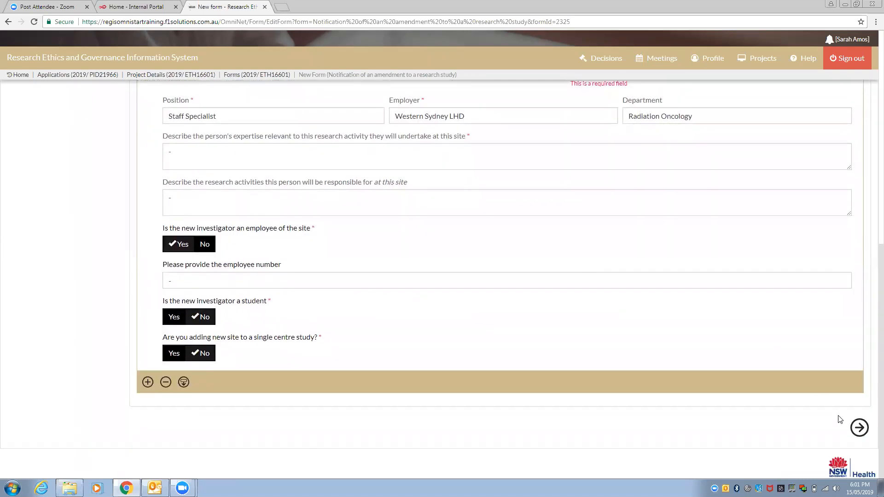
Declare no conflict of interests and continue to the Document upload section
click(859, 428)
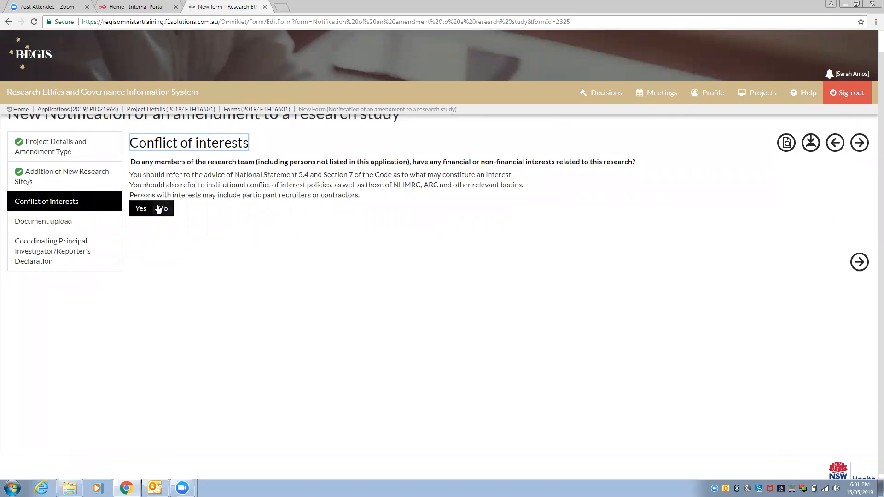
click(163, 209)
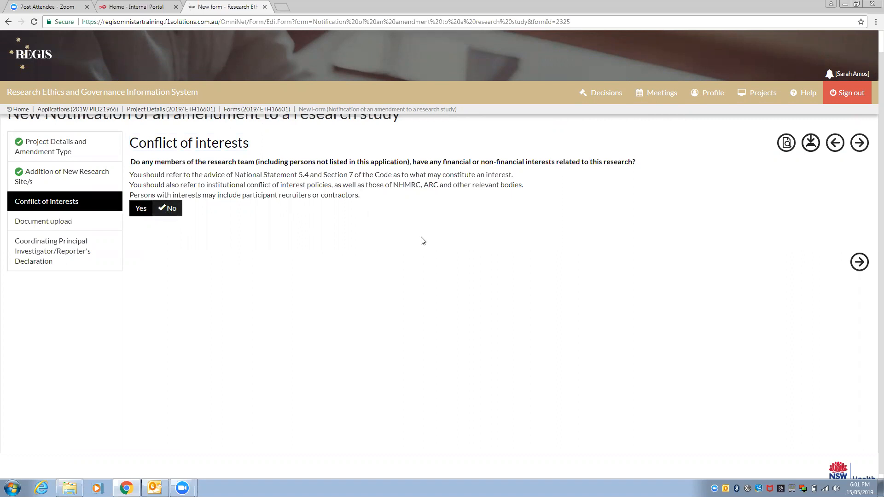
click(859, 262)
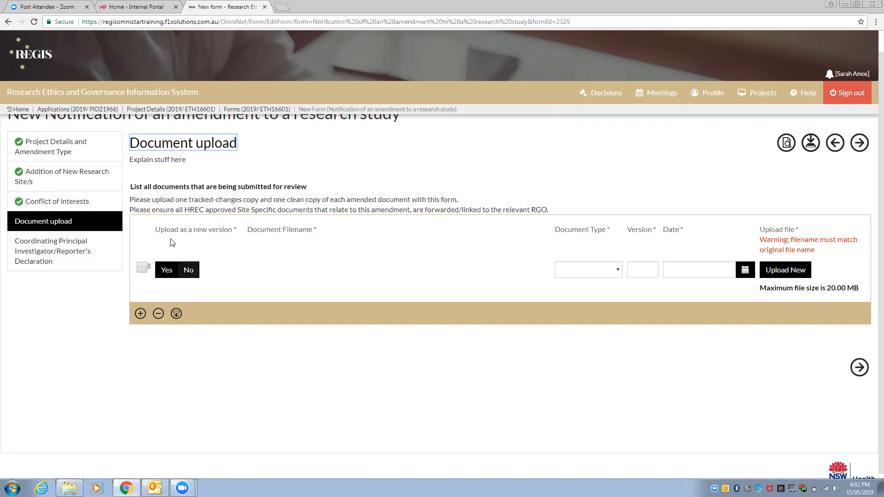
Add a document titled as the investigator's CV, not a new version, typed Addition of a New Site
click(188, 275)
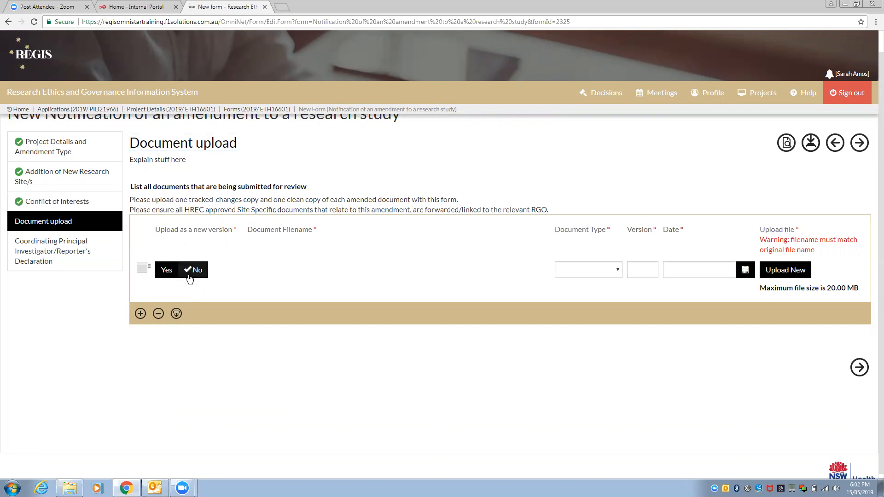
click(294, 271)
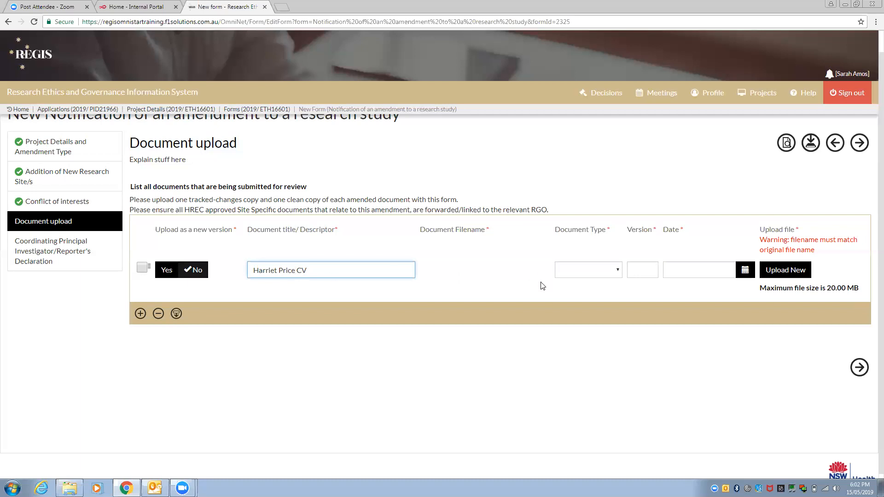
click(617, 272)
click(616, 272)
click(614, 272)
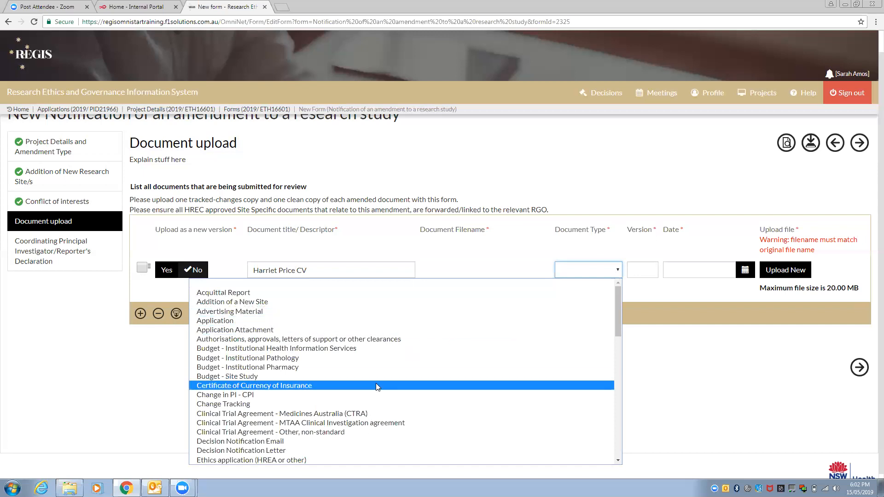
scroll(376, 383, down, 3)
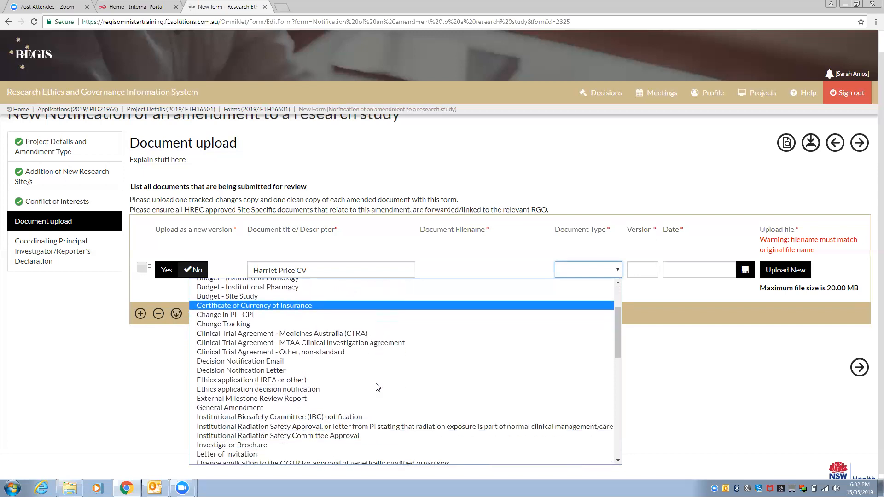
scroll(376, 386, down, 9)
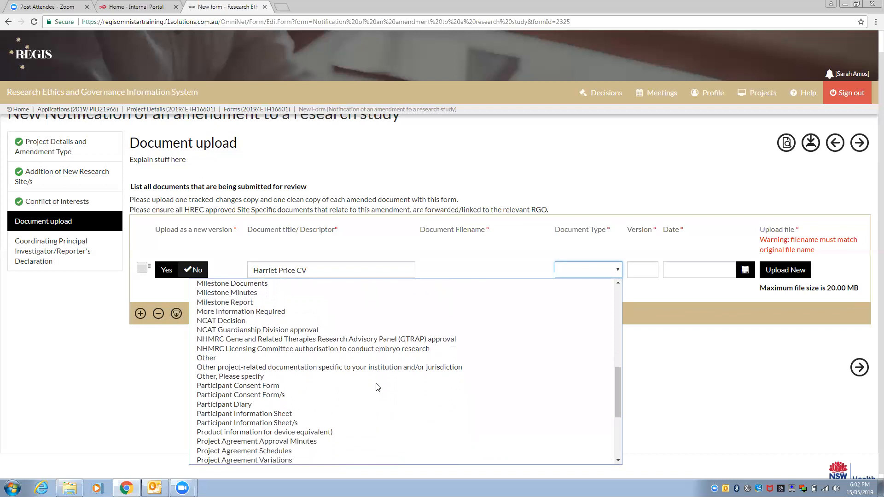
scroll(376, 387, down, 3)
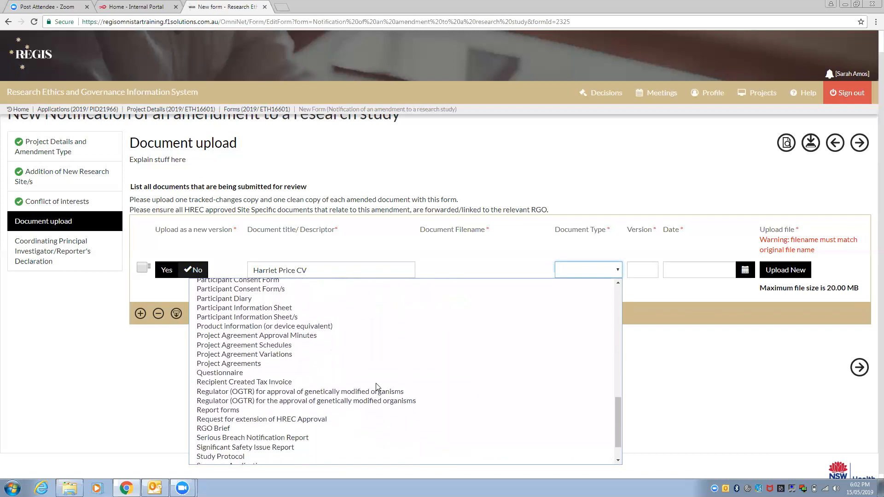
scroll(376, 383, up, 15)
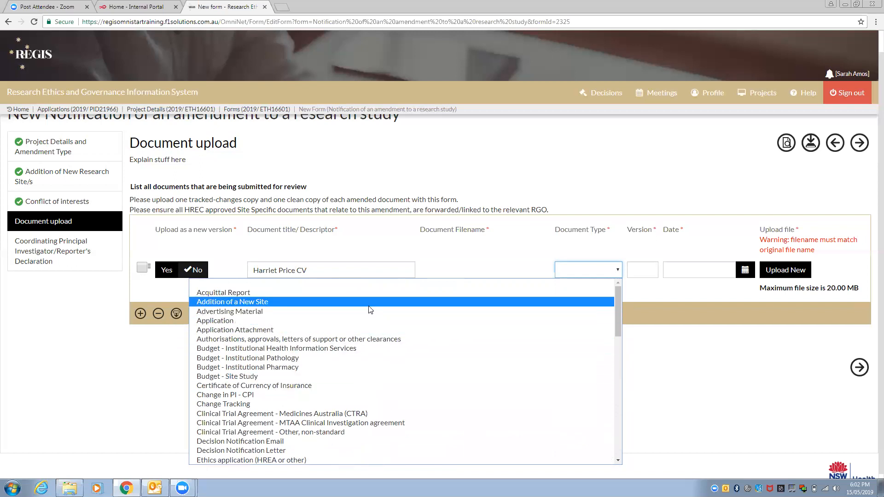
click(369, 305)
Leave the version blank and set the document date to 15/05/2019
click(645, 270)
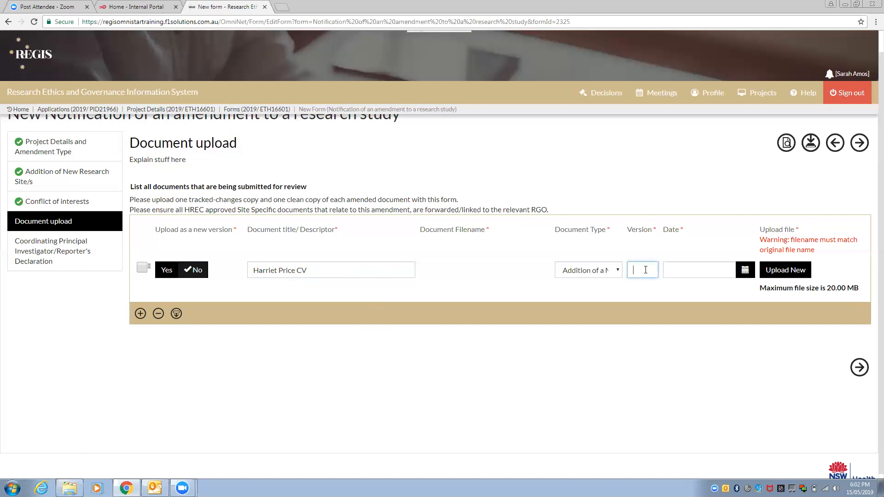
text(1)
key(BackSpace)
click(745, 271)
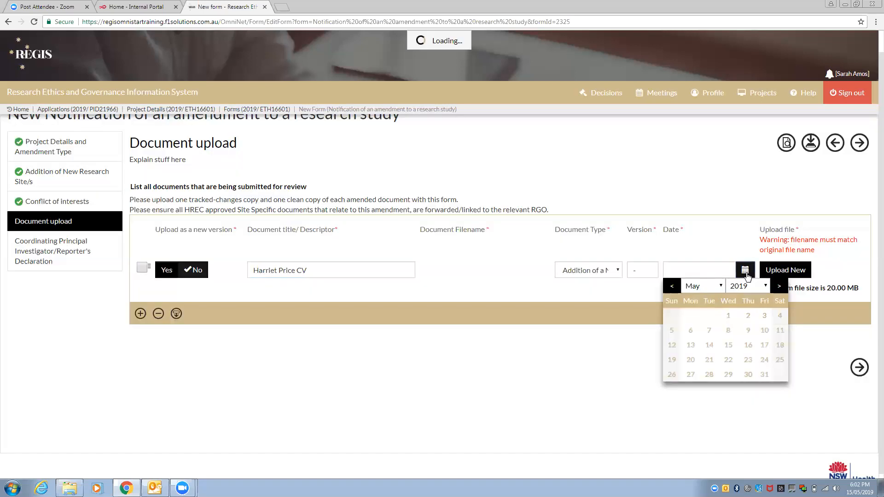
click(728, 345)
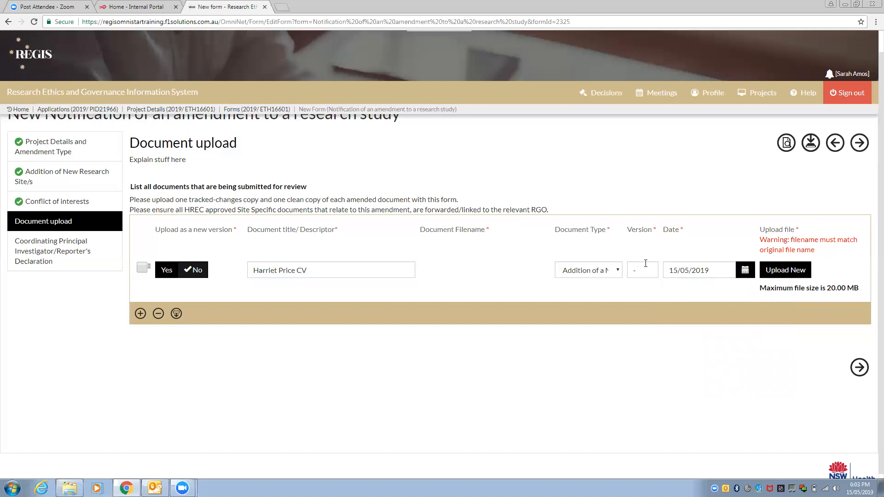
click(791, 270)
Choose the investigator's CV .docx from the Desktop and upload it
click(398, 197)
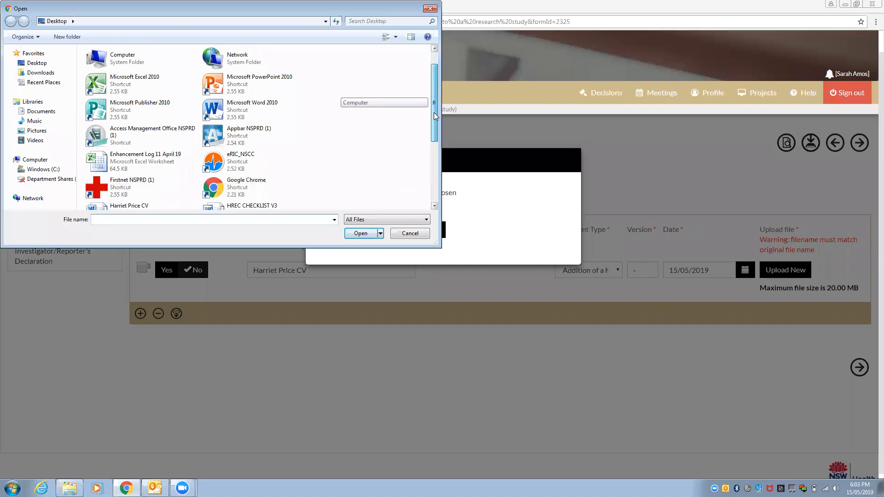
scroll(436, 116, down, 2)
click(129, 152)
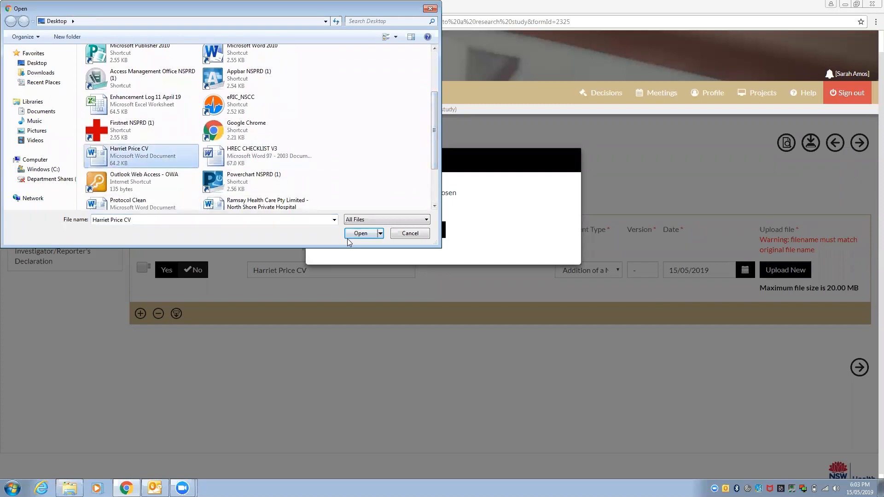
click(350, 234)
click(375, 233)
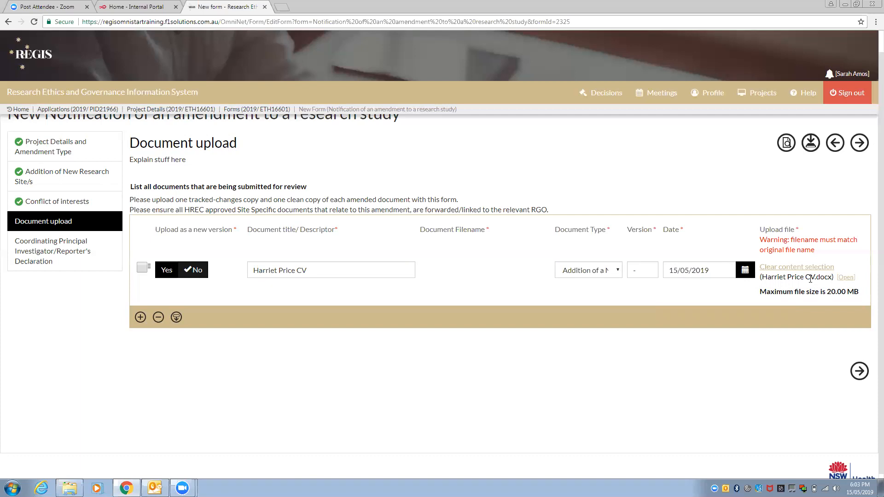
Enter version 1 for the uploaded CV and advance to the CPI/Reporter's Declaration page
click(856, 369)
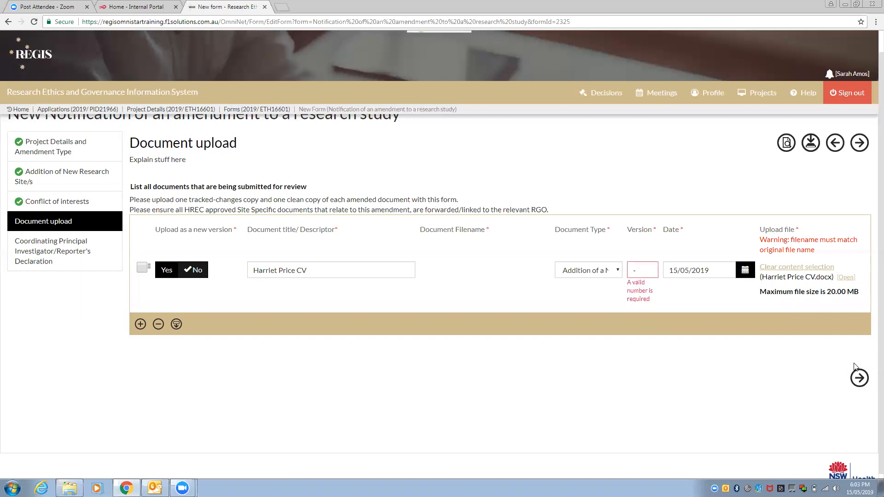
click(643, 270)
text(1)
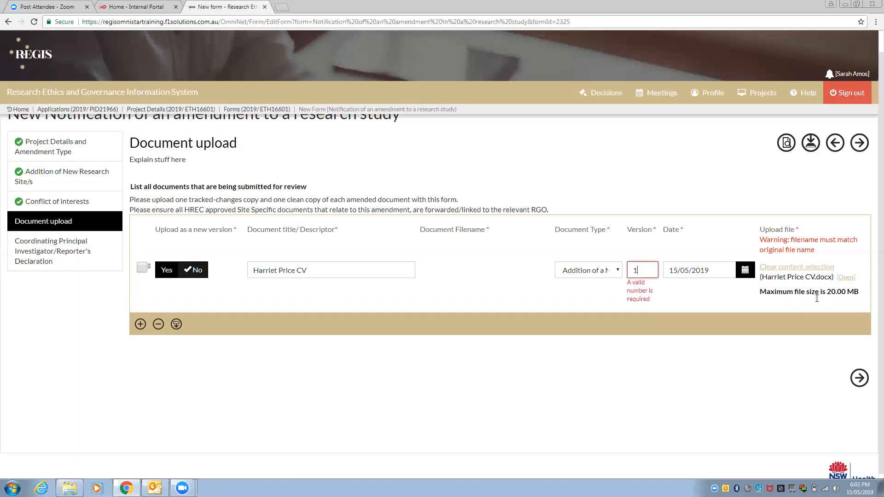
click(859, 382)
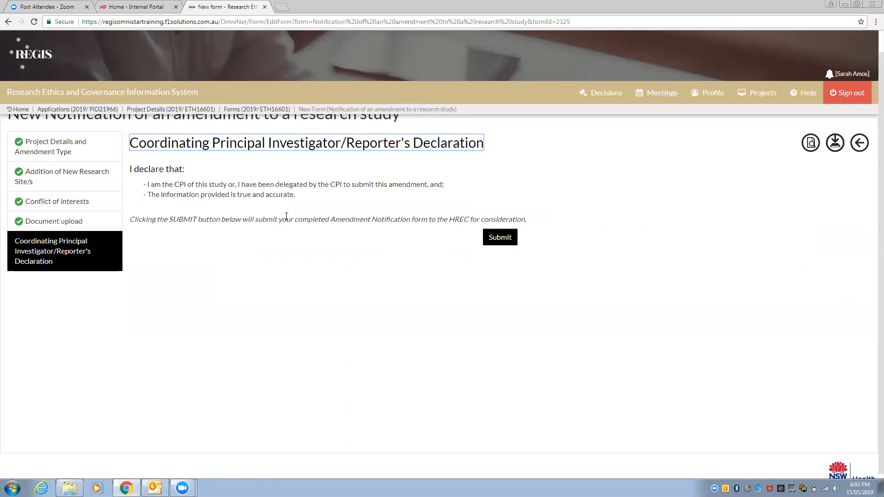
Submit amendment notification 002325 from the declaration page
click(502, 239)
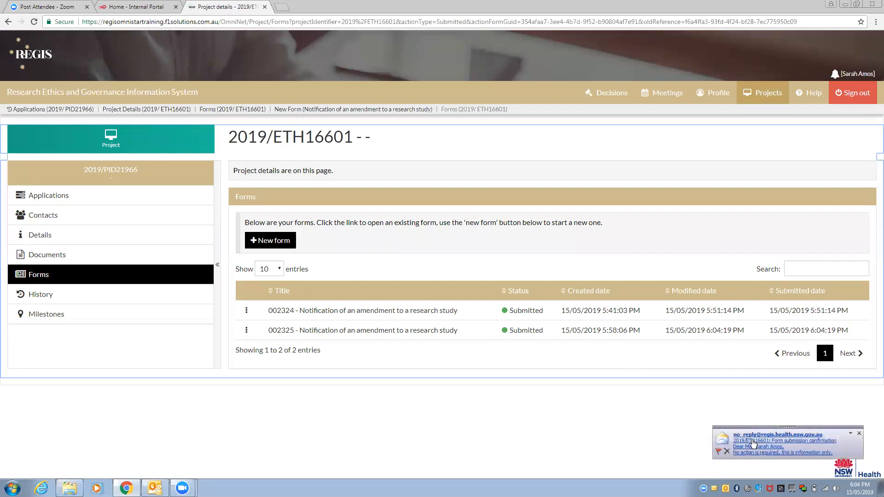
Read and close the submission confirmation email, then show the actions for form 002325
click(783, 442)
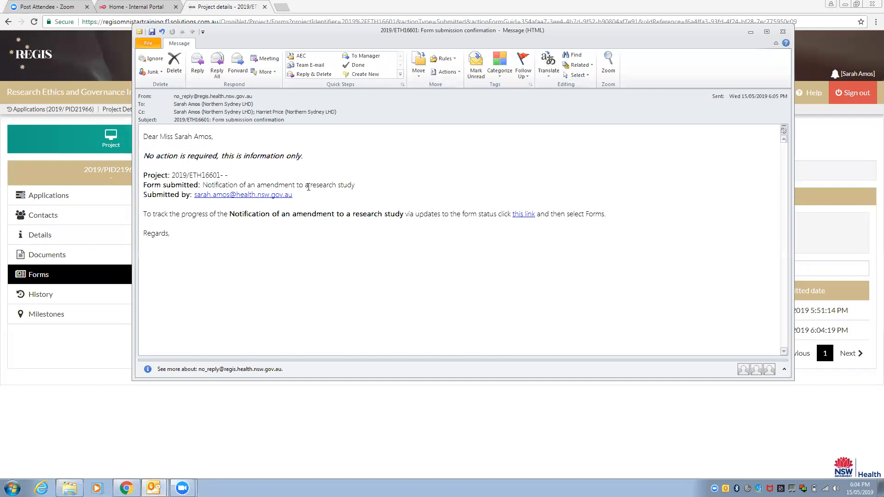
click(783, 32)
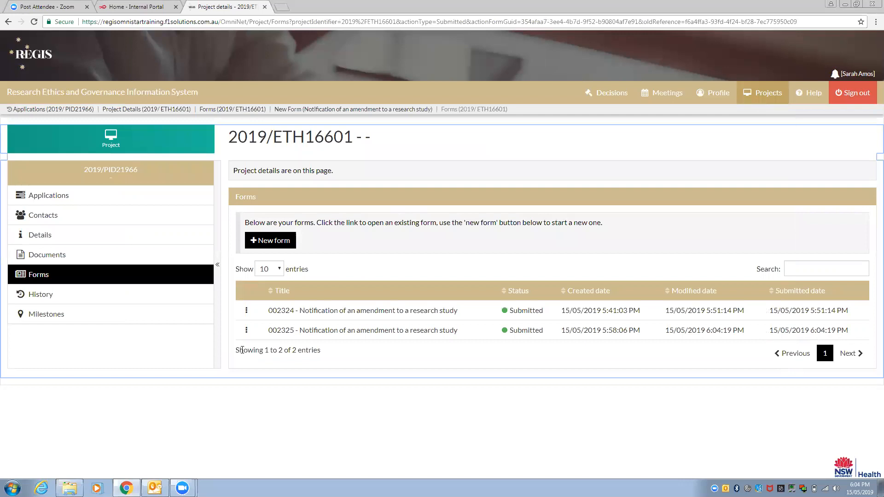
click(247, 336)
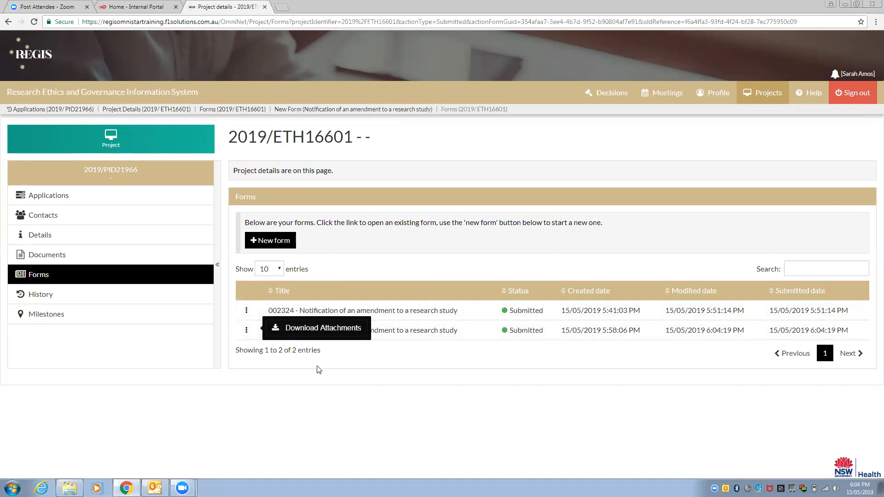
Download form 002325's attachments zip and open it in Explorer
click(303, 326)
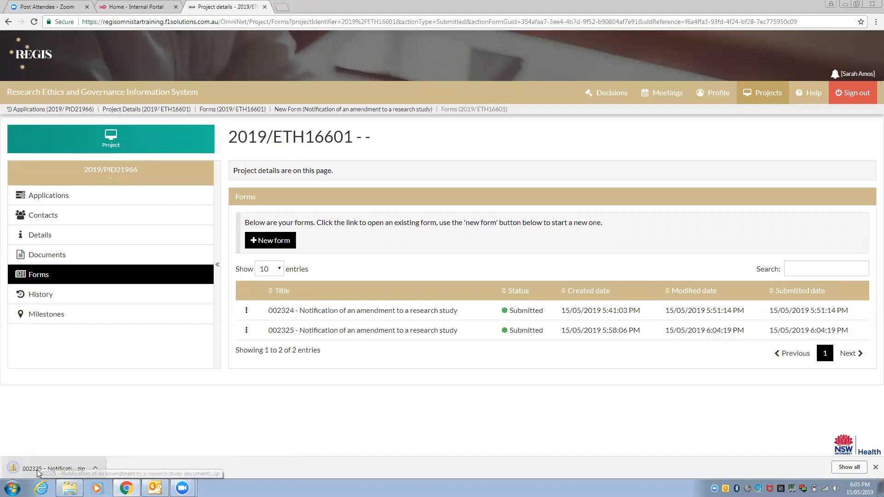
click(38, 470)
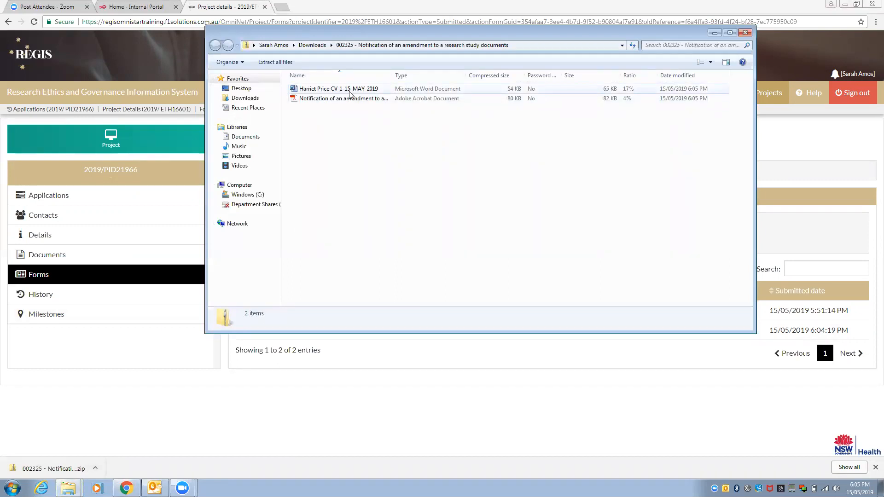
Open the amendment notification PDF, read through both pages, then close Acrobat Reader
double_click(350, 100)
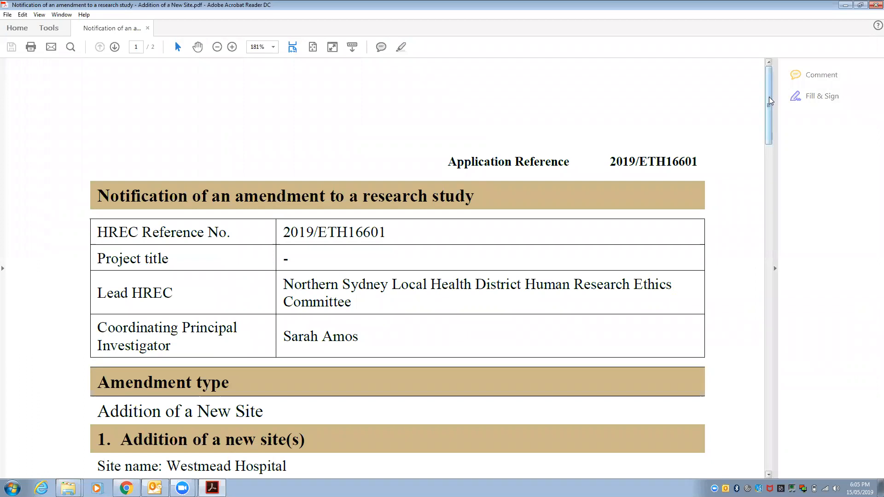
scroll(770, 121, down, 3)
scroll(770, 120, down, 5)
drag(770, 138, 769, 162)
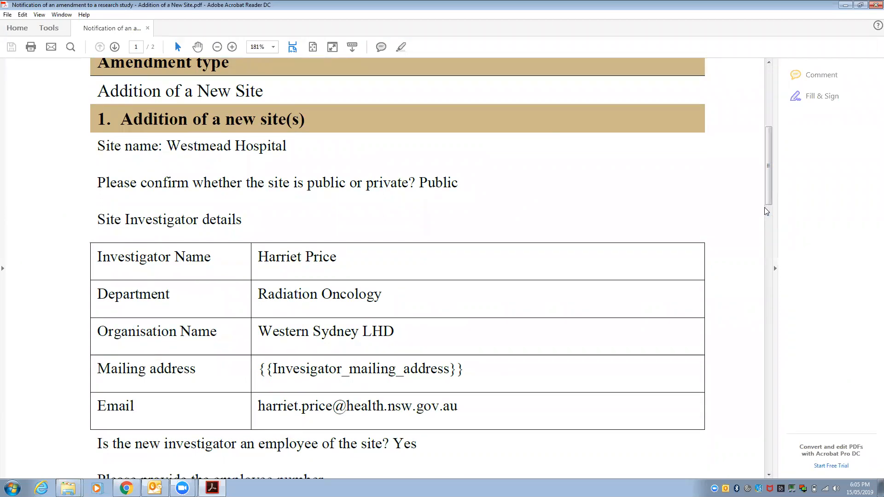
scroll(770, 210, down, 5)
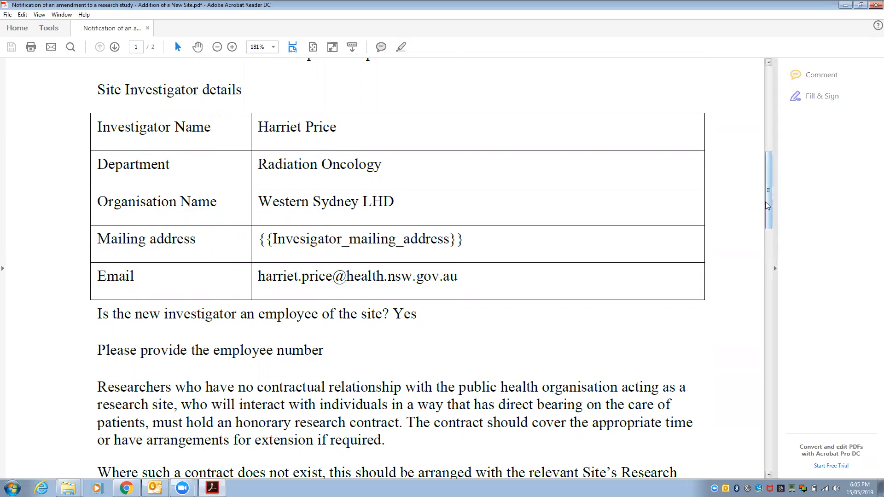
drag(771, 205, 779, 331)
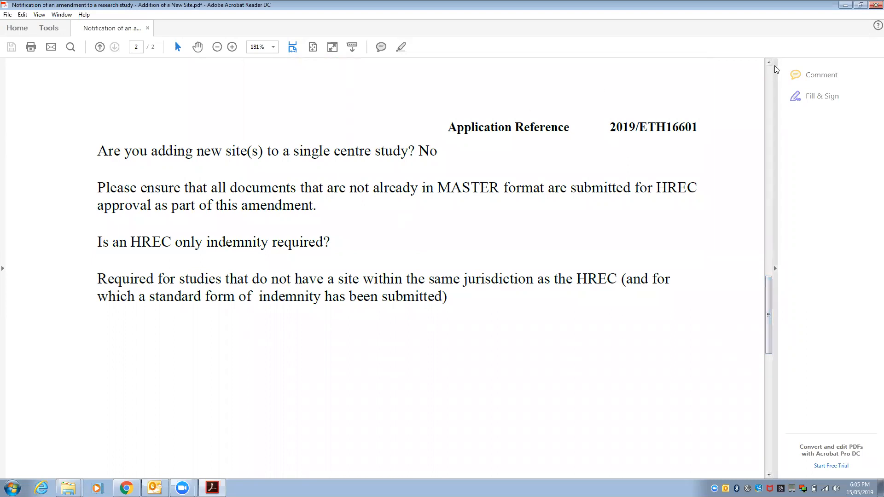
click(875, 5)
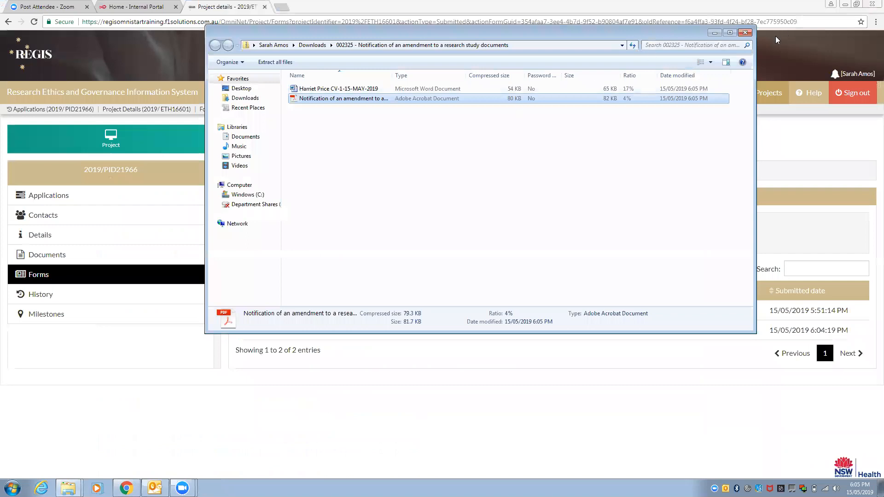
Close the attachments zip window to return to the 2019/ETH16601 Forms list
click(744, 33)
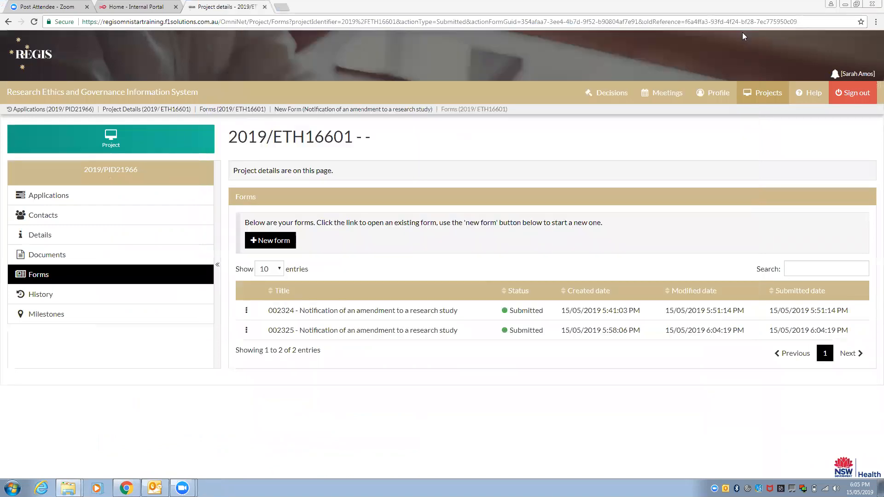